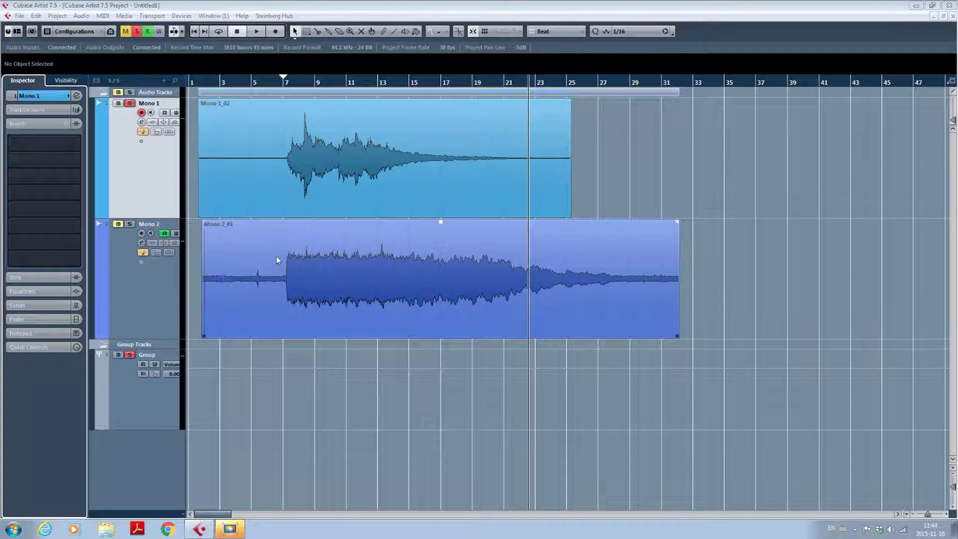
Play the soloed Mono 1 track from just before bar 7, then stop.
click(275, 85)
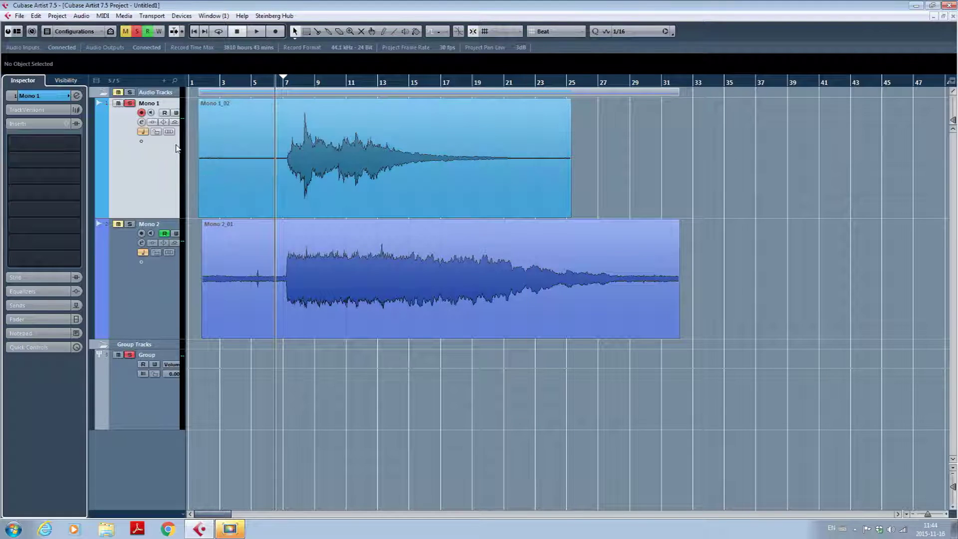
key(space)
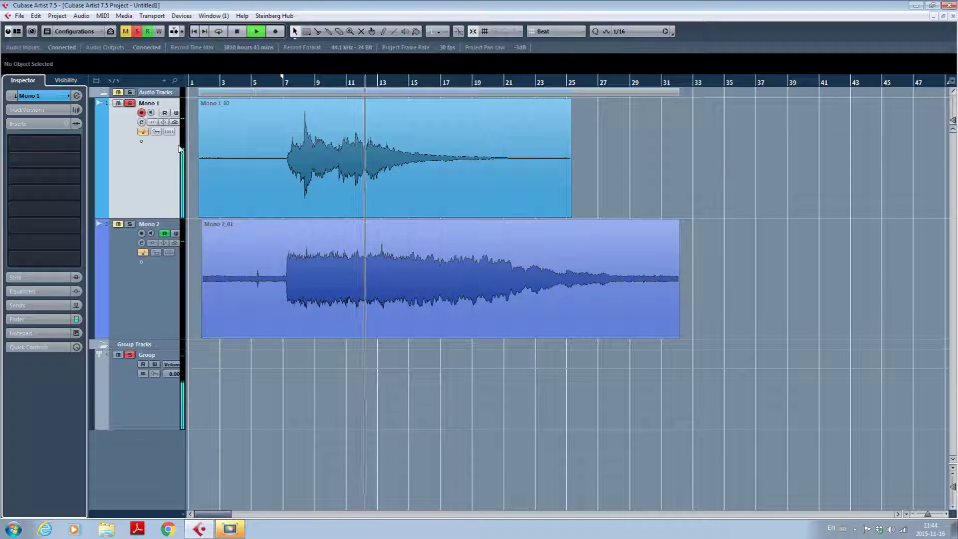
key(space)
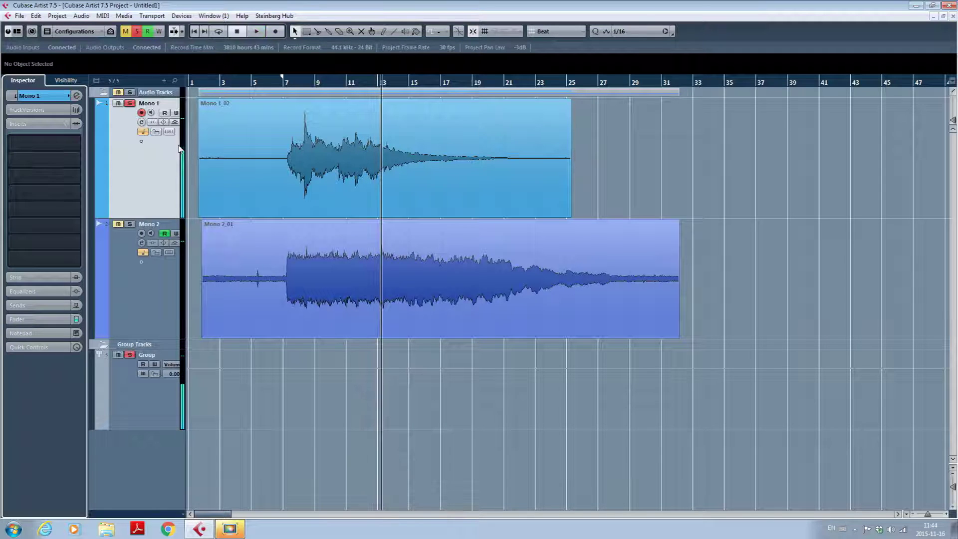
Switch the solo from Mono 1 to Mono 2 and audition Mono 2 from bar 7.
click(129, 102)
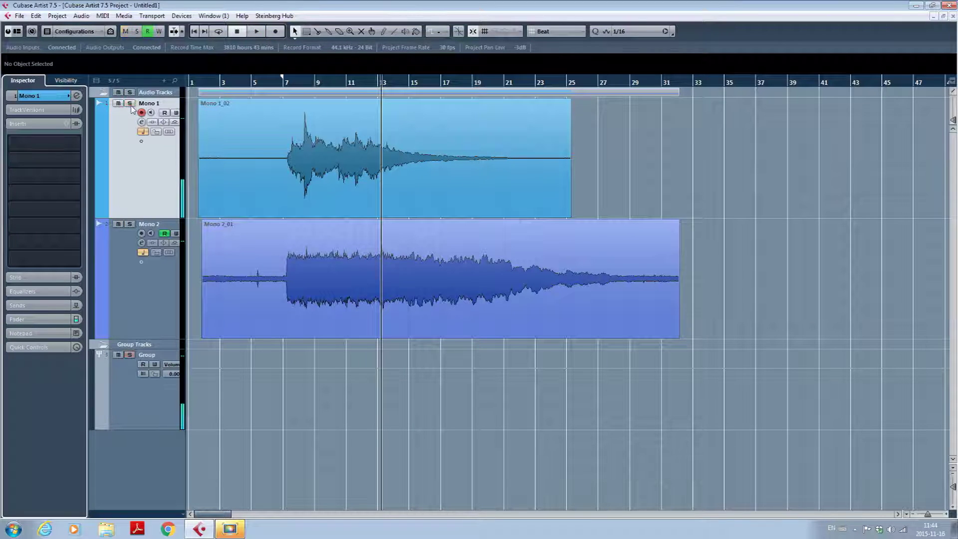
click(129, 224)
click(284, 82)
key(space)
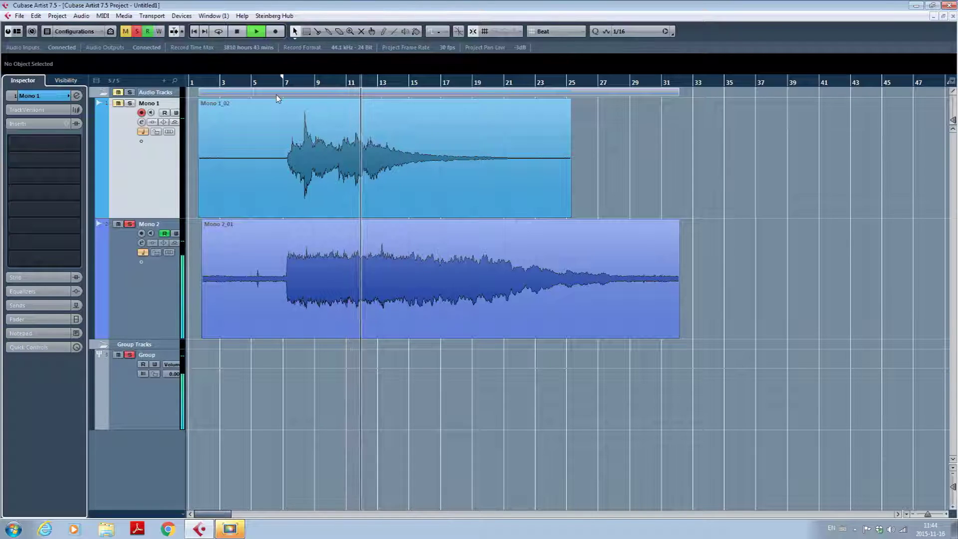
key(space)
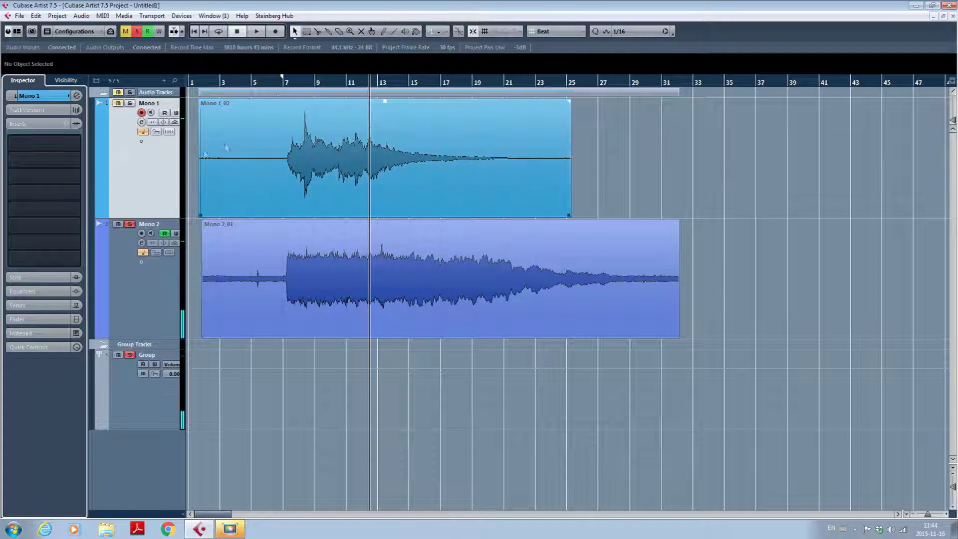
Solo Mono 1 instead of Mono 2, select Mono 1_02, and play its opening from bar 3.
click(129, 103)
click(132, 225)
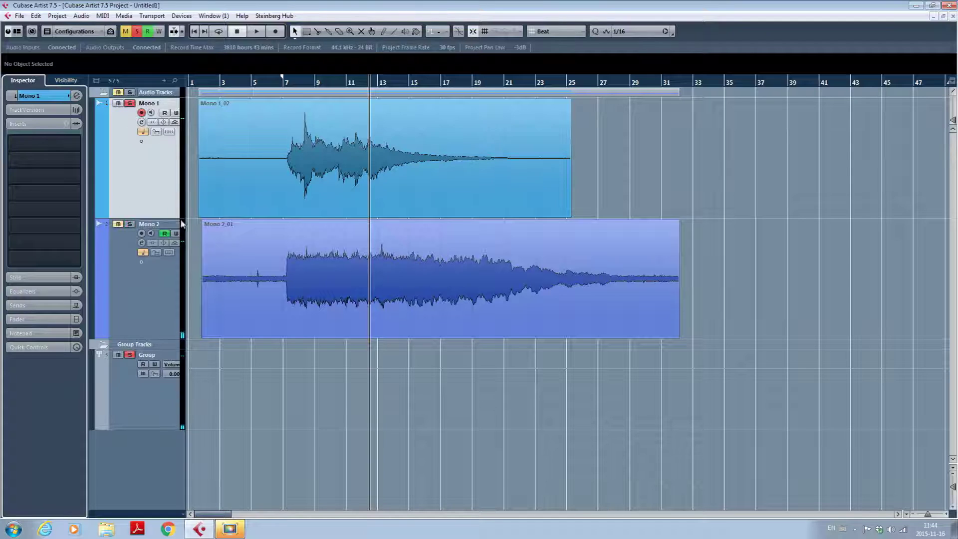
click(239, 133)
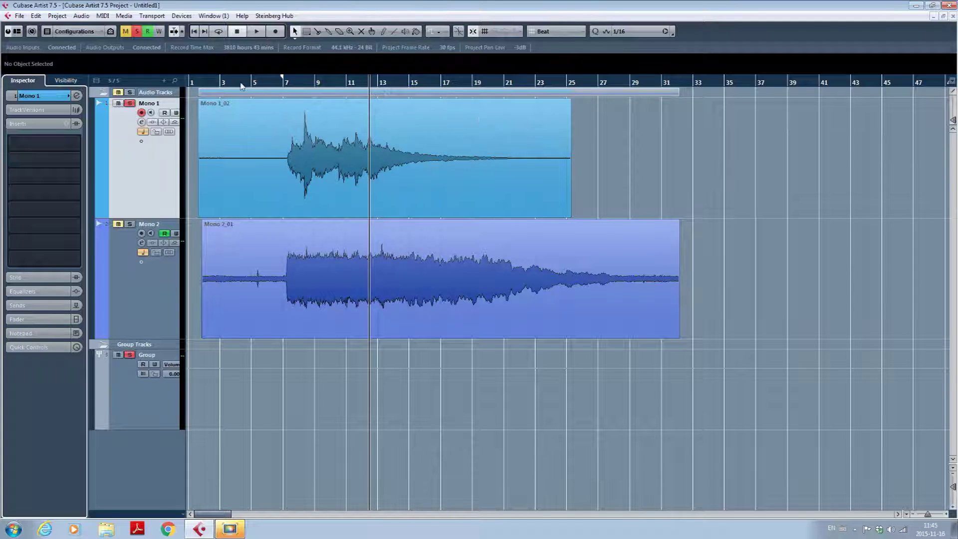
click(222, 83)
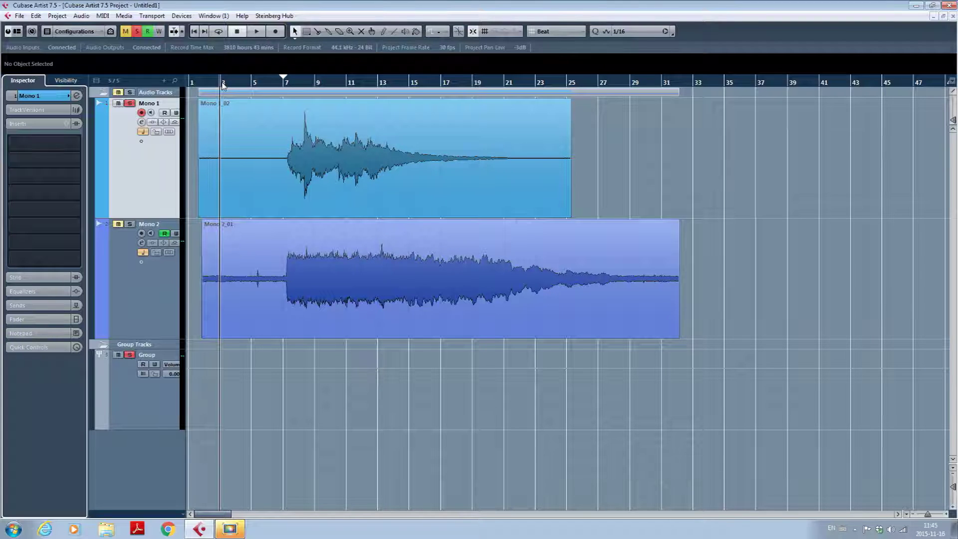
key(space)
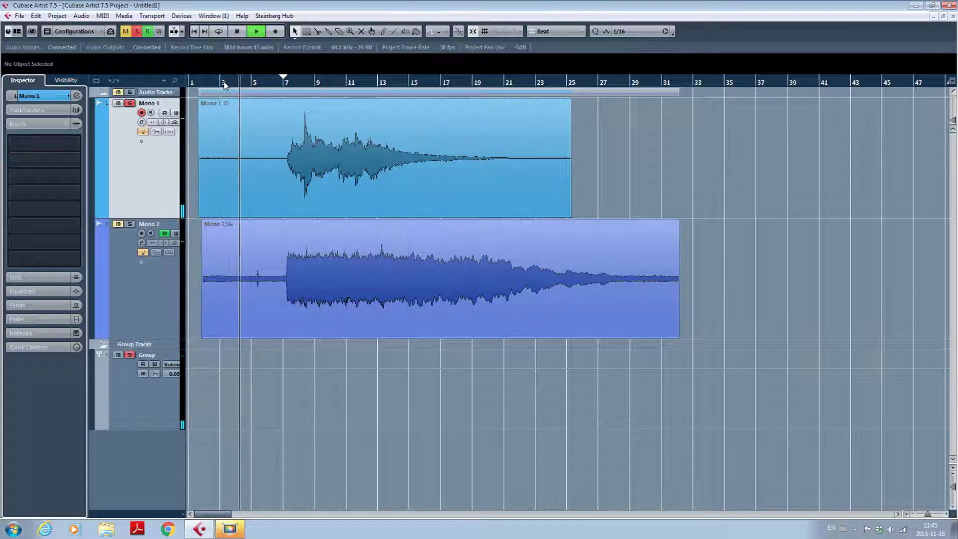
key(space)
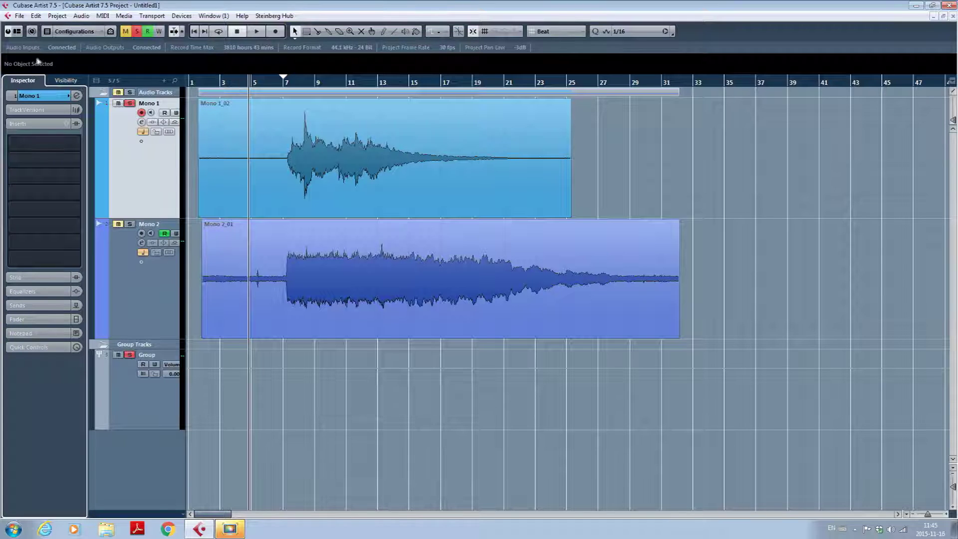
Insert Restoration > Z-Noise Mono on Mono 1 and start playback from near bar 2.
click(38, 140)
click(21, 302)
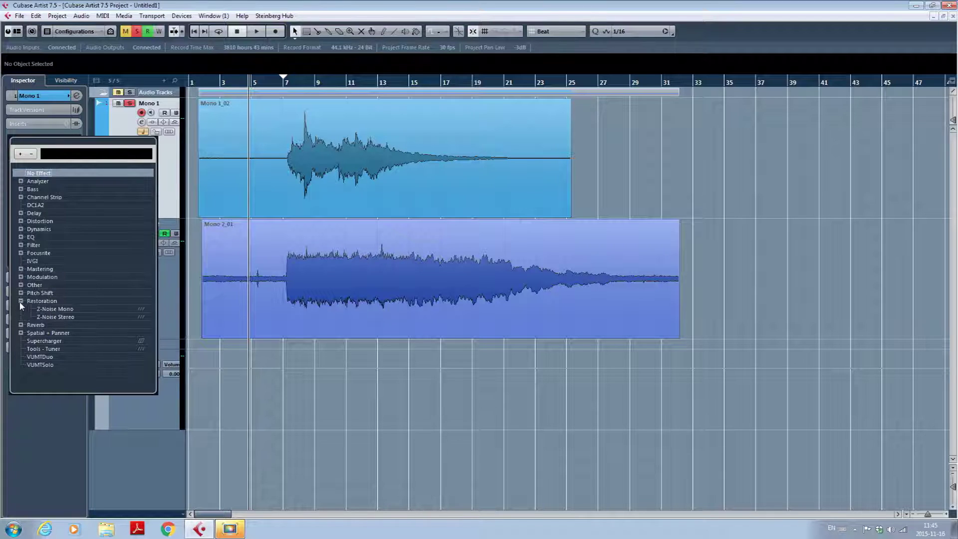
click(55, 309)
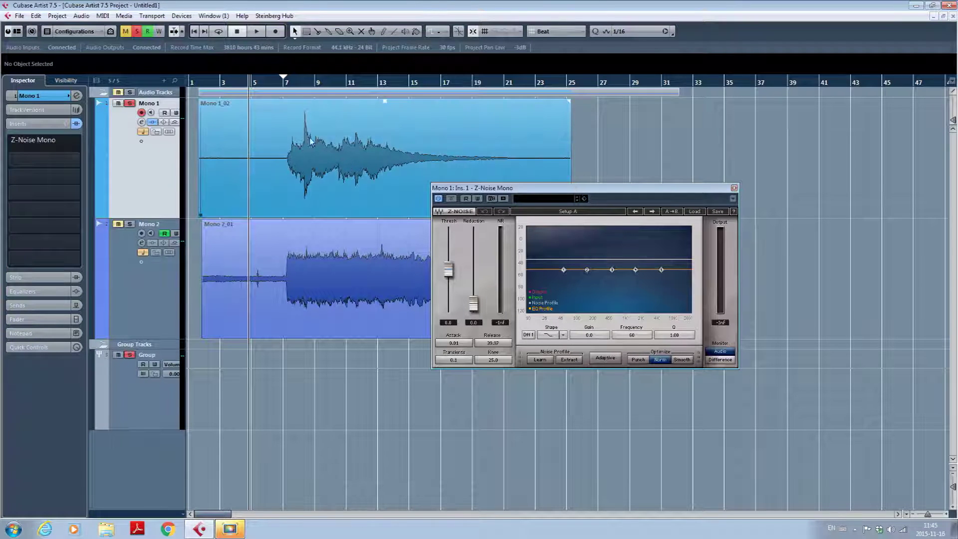
click(210, 83)
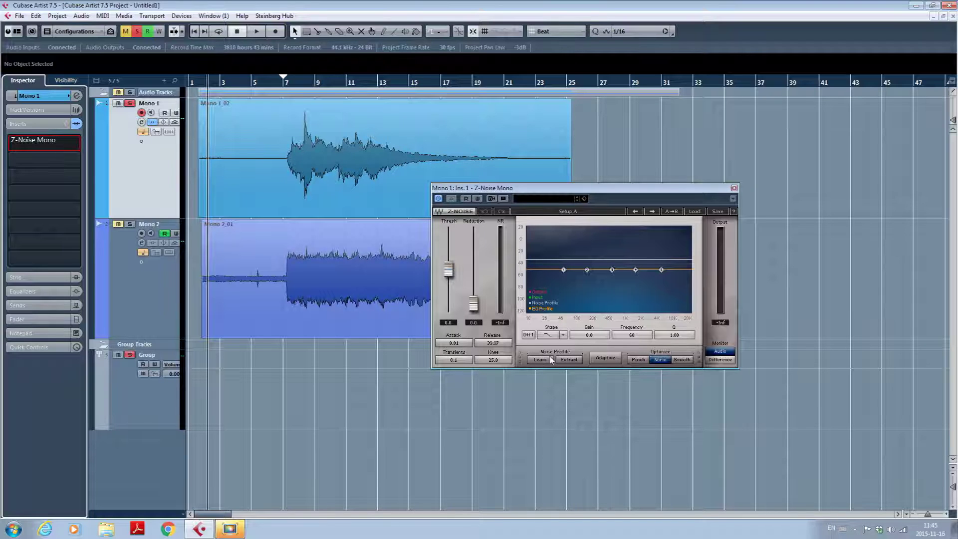
key(space)
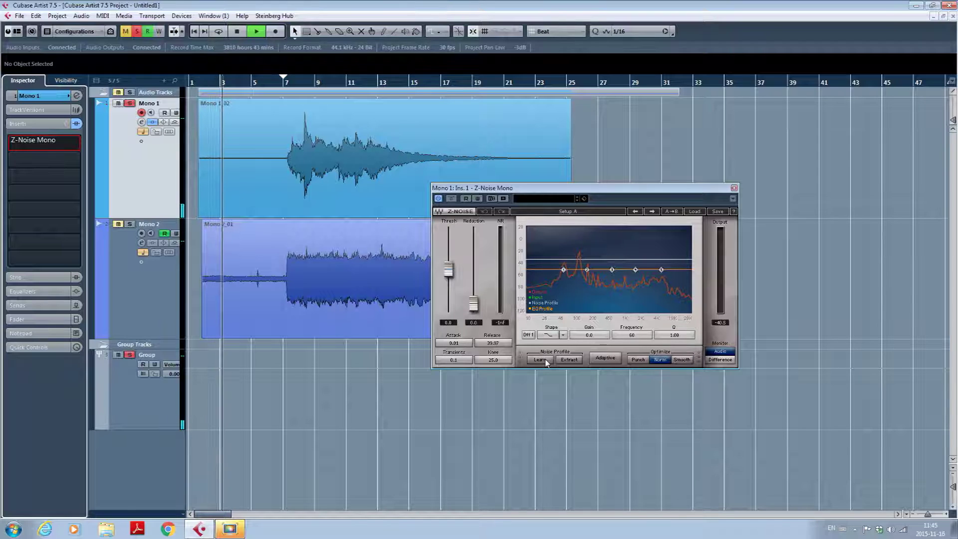
Learn Z-Noise's noise profile from Mono 1's noise-only intro, then stop and return near bar 2.
click(540, 359)
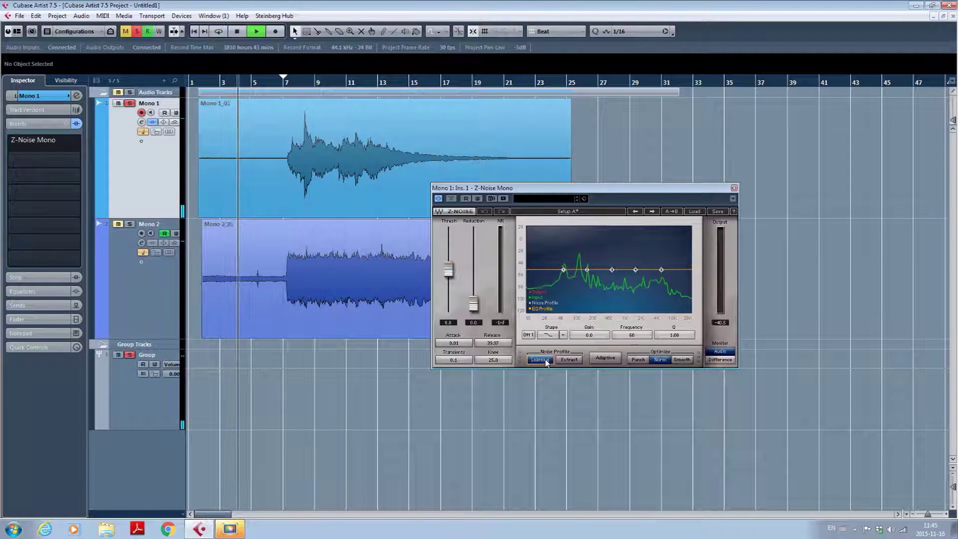
click(542, 360)
key(space)
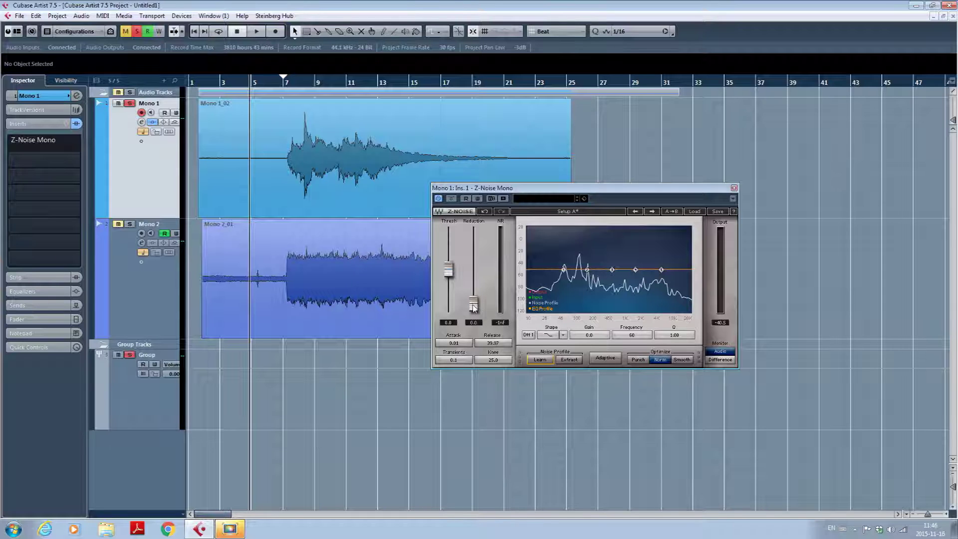
click(212, 83)
Push Mono 1's Z-Noise Reduction to maximum while playing from bar 2.
key(space)
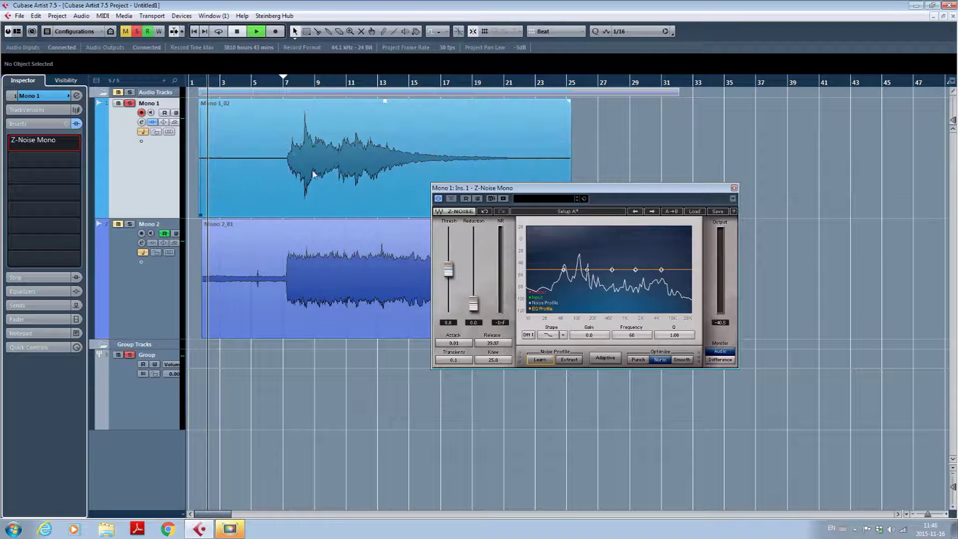
drag(475, 305, 475, 234)
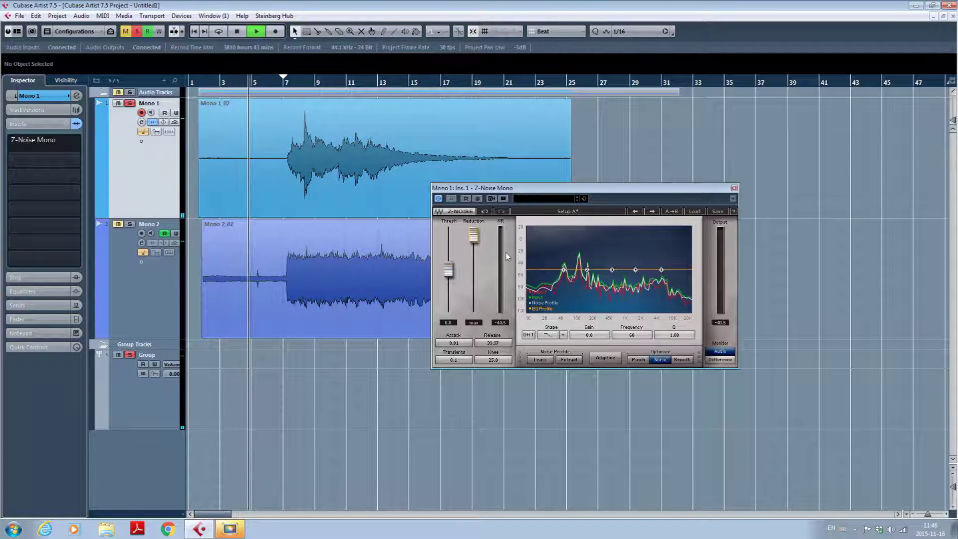
key(space)
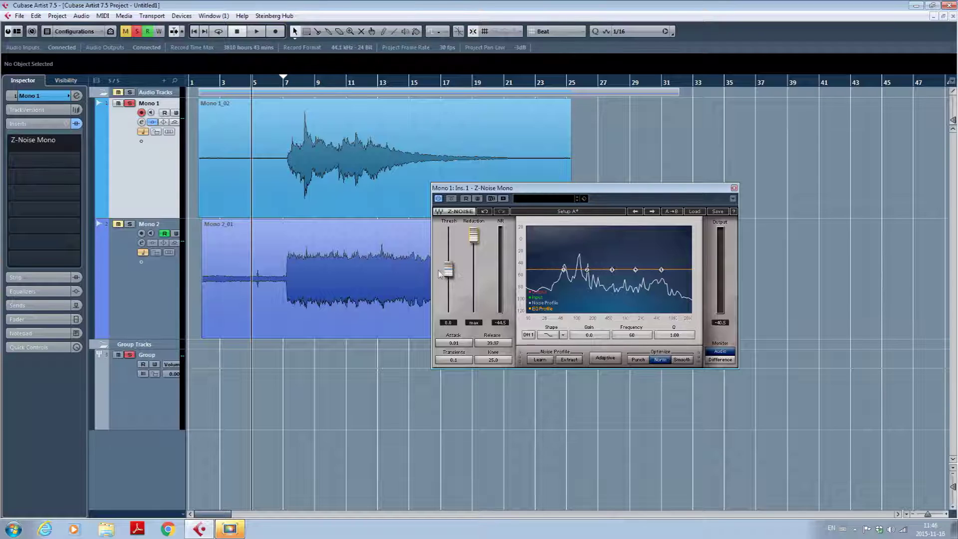
Raise the Z-Noise threshold to 7.3, auditioning Mono 1 from bar 2 and bar 12.
click(211, 83)
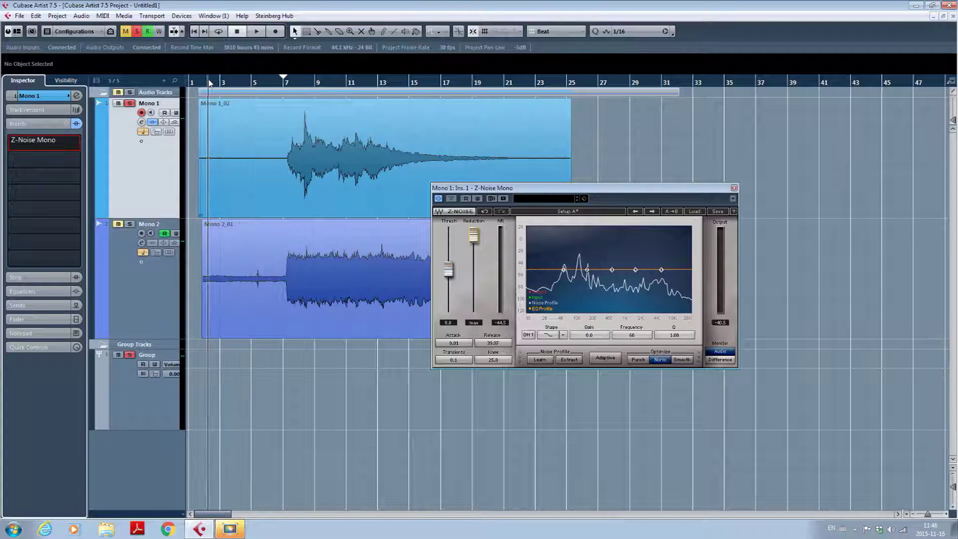
key(space)
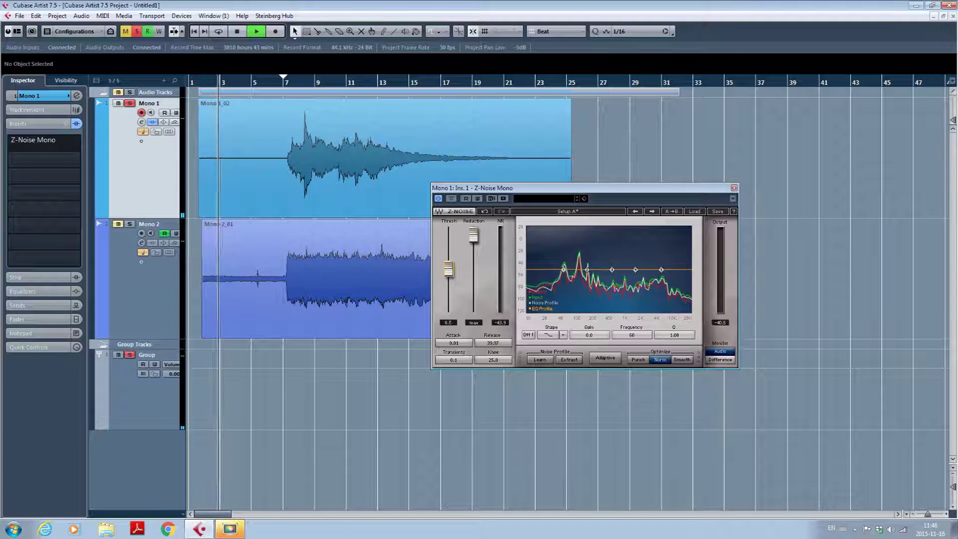
drag(448, 270, 448, 265)
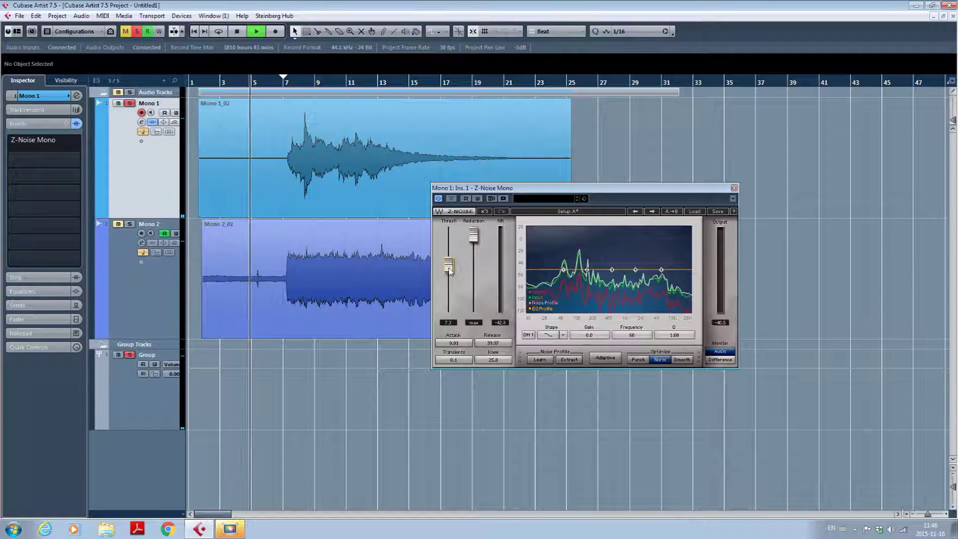
key(space)
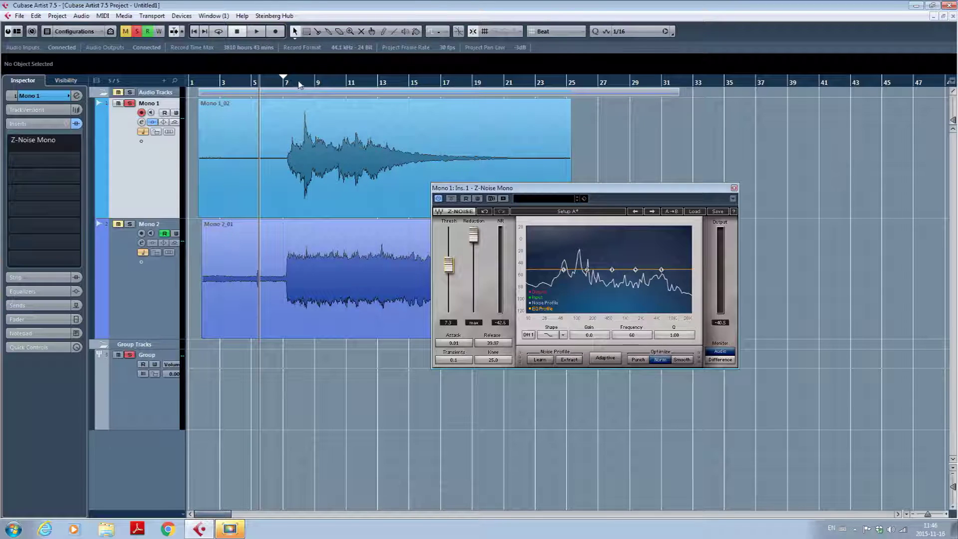
double_click(374, 82)
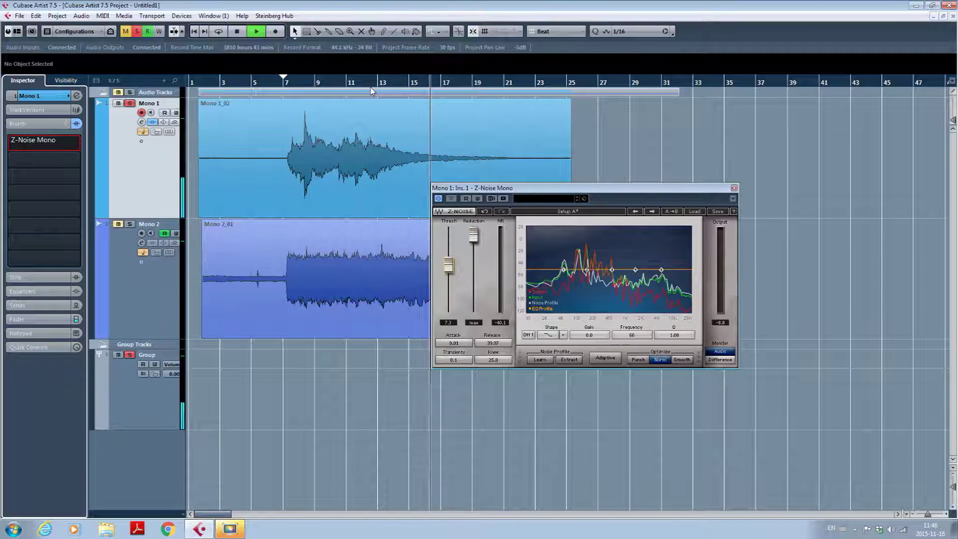
key(space)
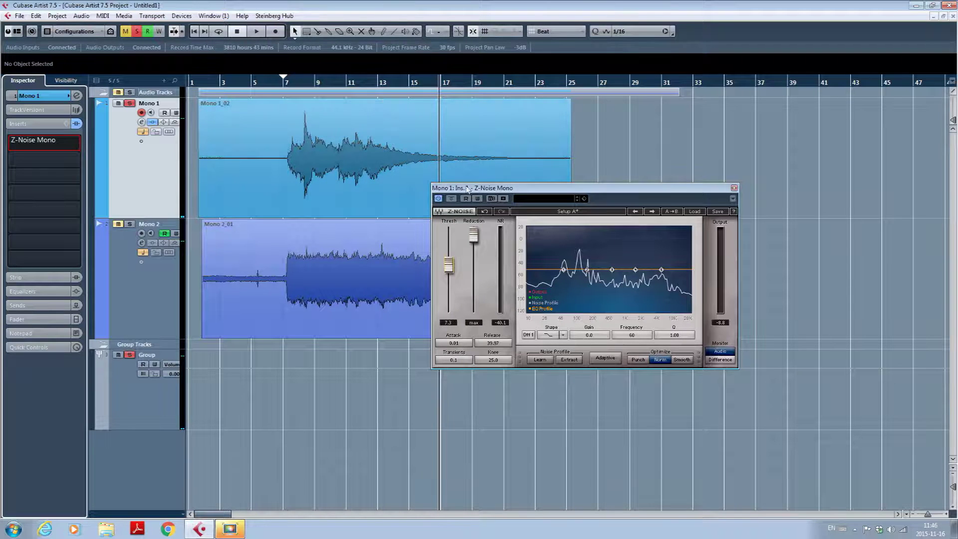
Trim the start of the Mono 1_02 event to bar 7 and add a short fade-in.
drag(468, 191, 475, 248)
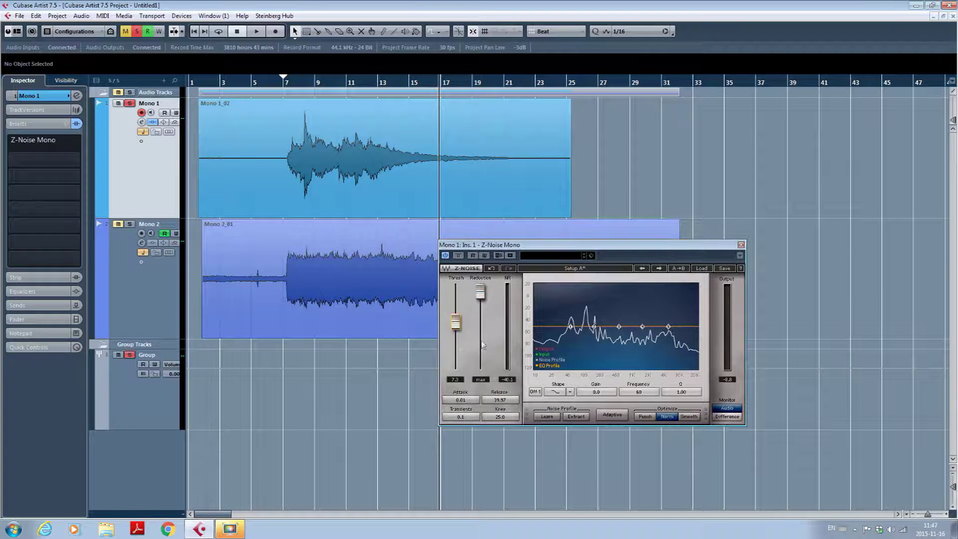
click(282, 149)
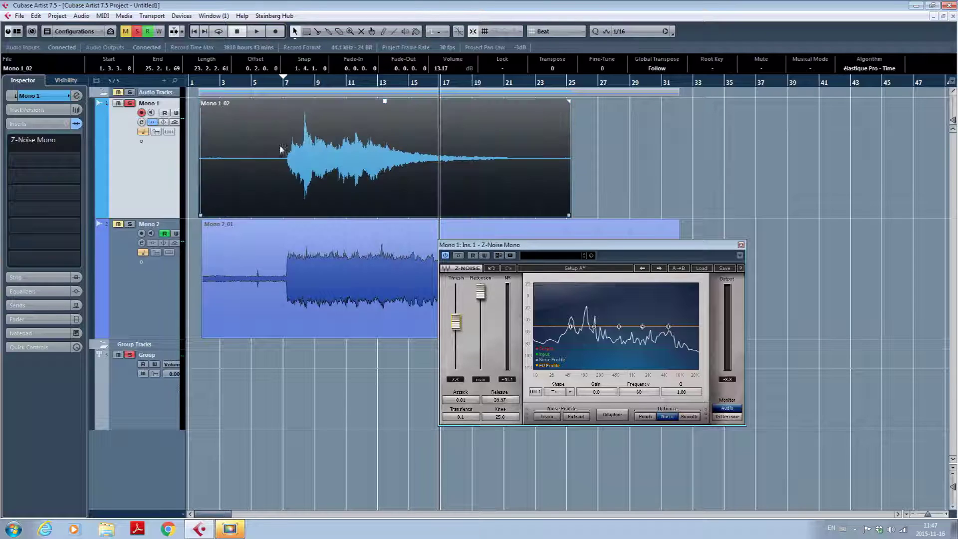
drag(200, 215, 253, 214)
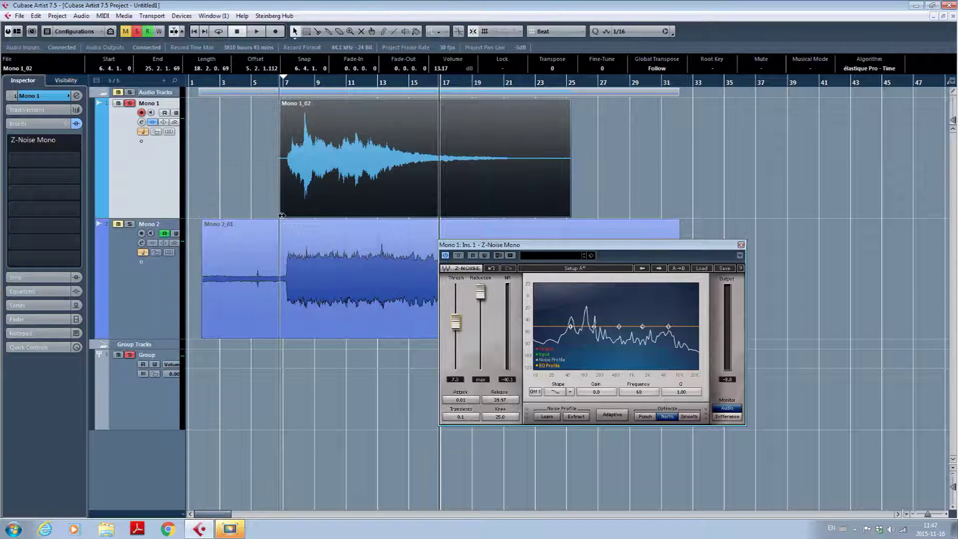
drag(282, 215, 286, 216)
drag(285, 102, 289, 101)
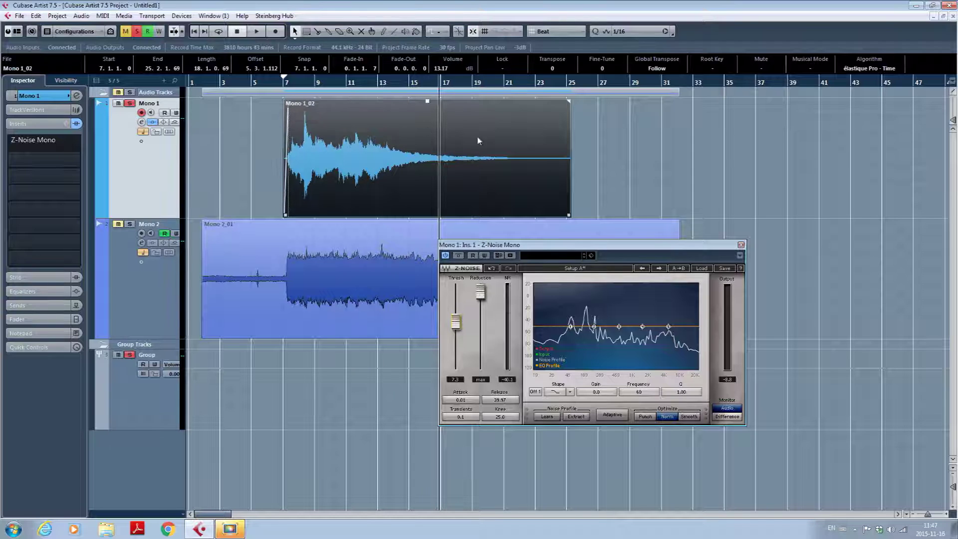
Trim Mono 1_02 to end at bar 22, fade out its last bars, and audition it.
drag(568, 215, 501, 211)
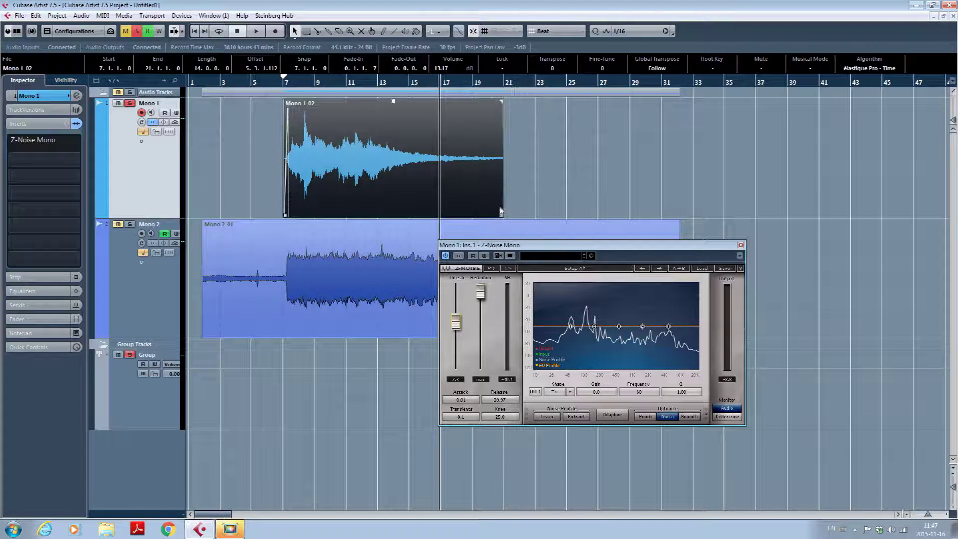
drag(504, 99, 433, 101)
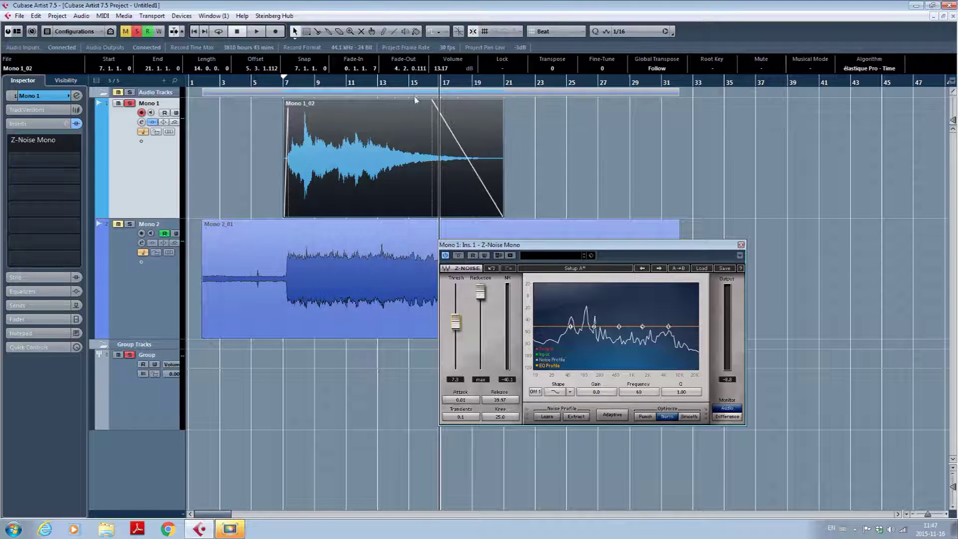
key(space)
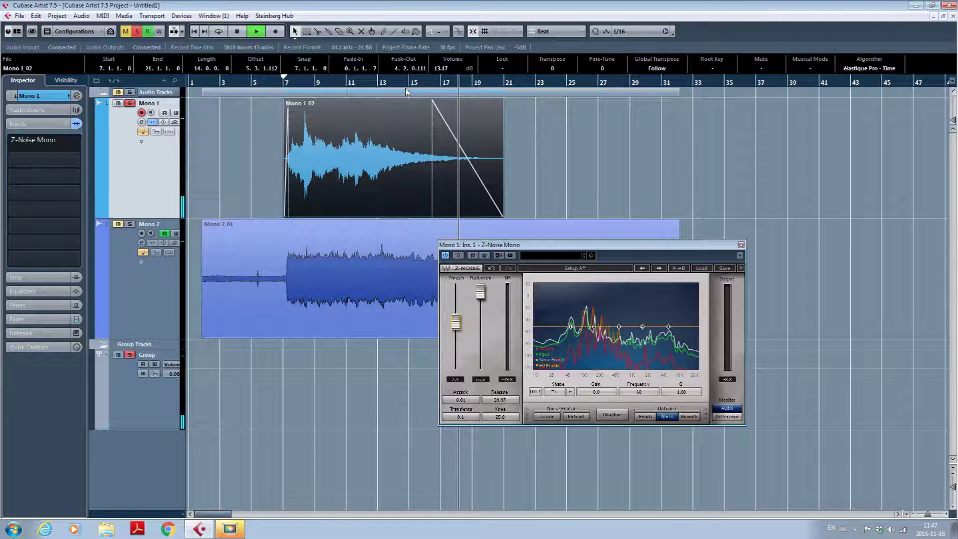
key(space)
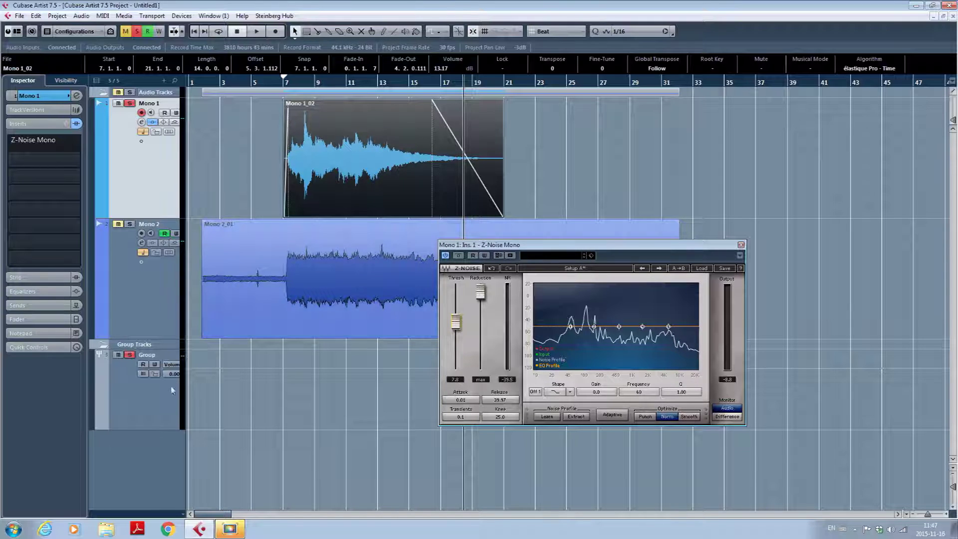
click(148, 408)
Add a Dynamics > Maximizer insert to the Group track with output -0.3.
click(41, 130)
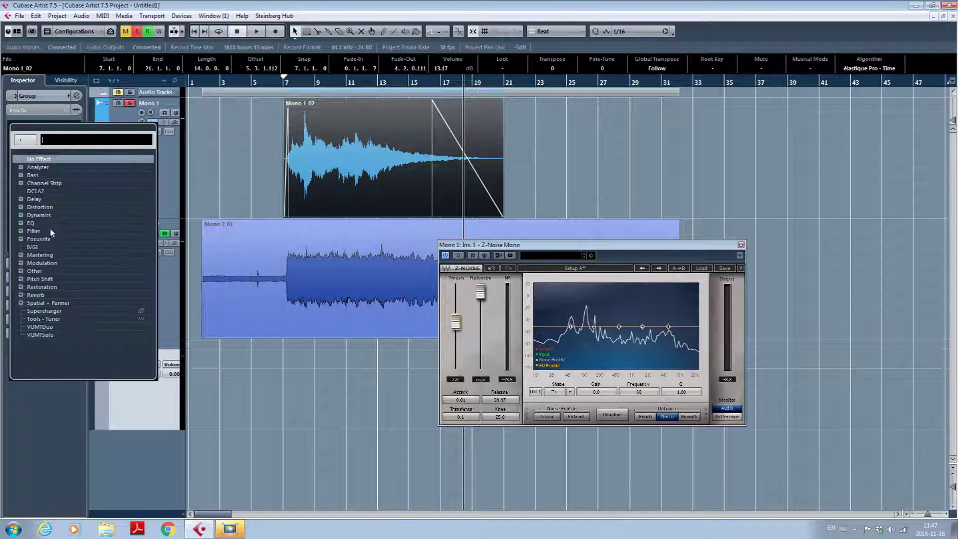
click(20, 215)
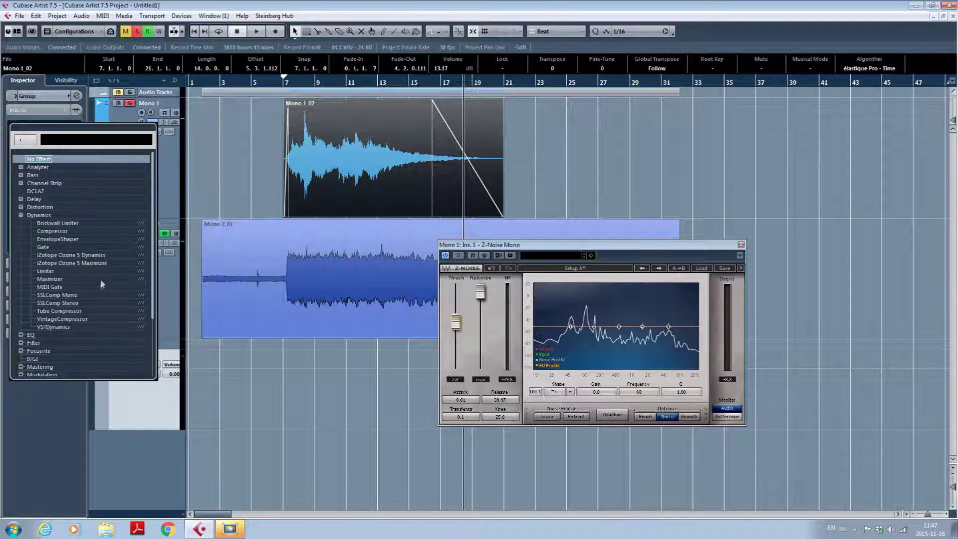
click(460, 328)
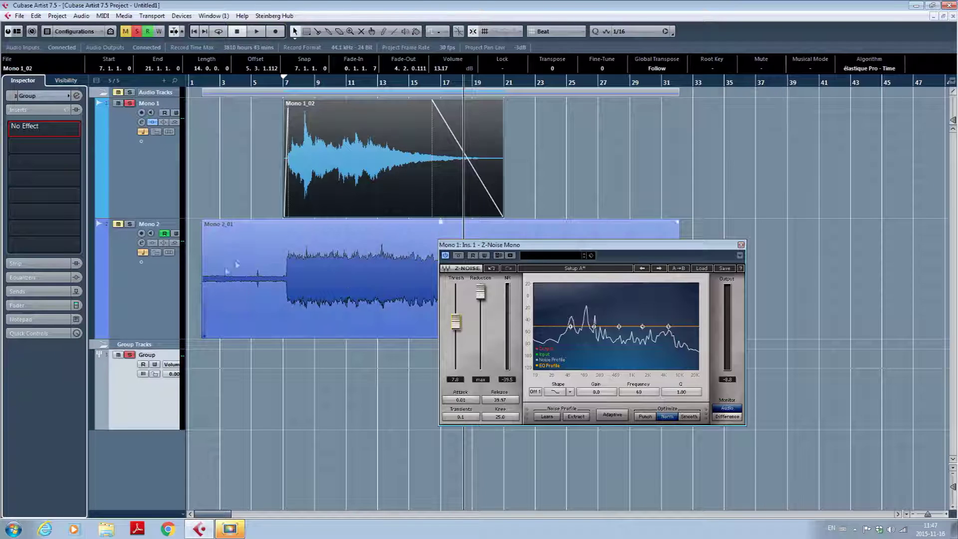
click(79, 130)
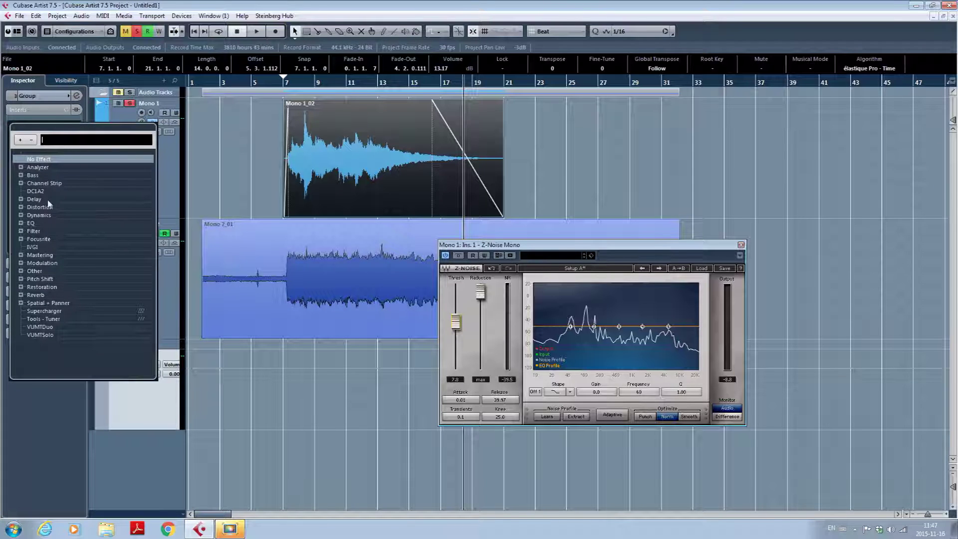
click(21, 215)
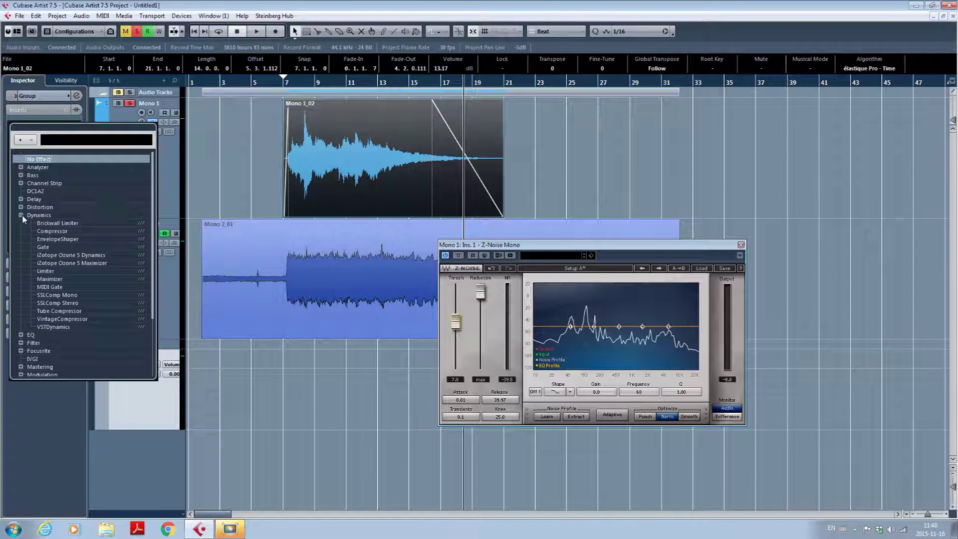
click(56, 280)
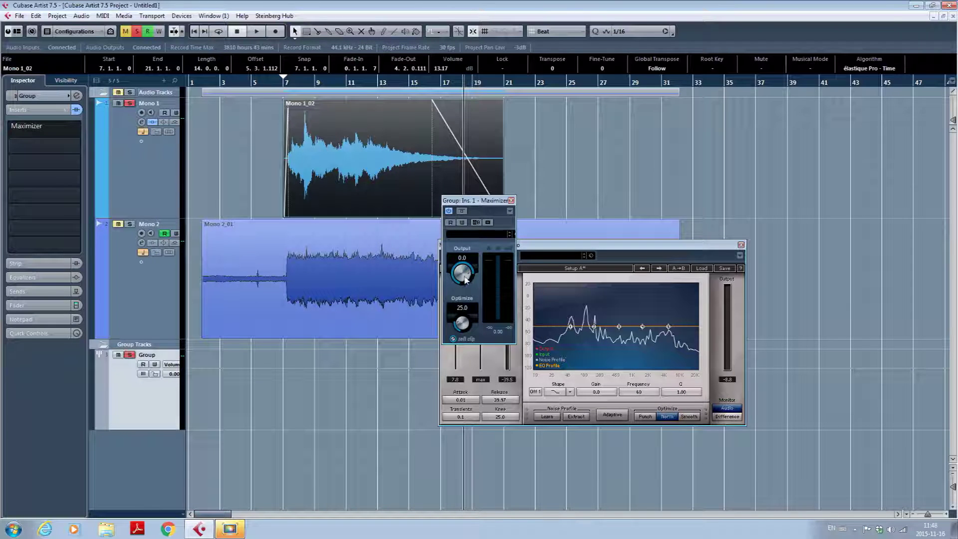
drag(466, 281, 467, 282)
Raise the Maximizer's Optimize to 77 while playing from about bar 8.
click(302, 84)
key(space)
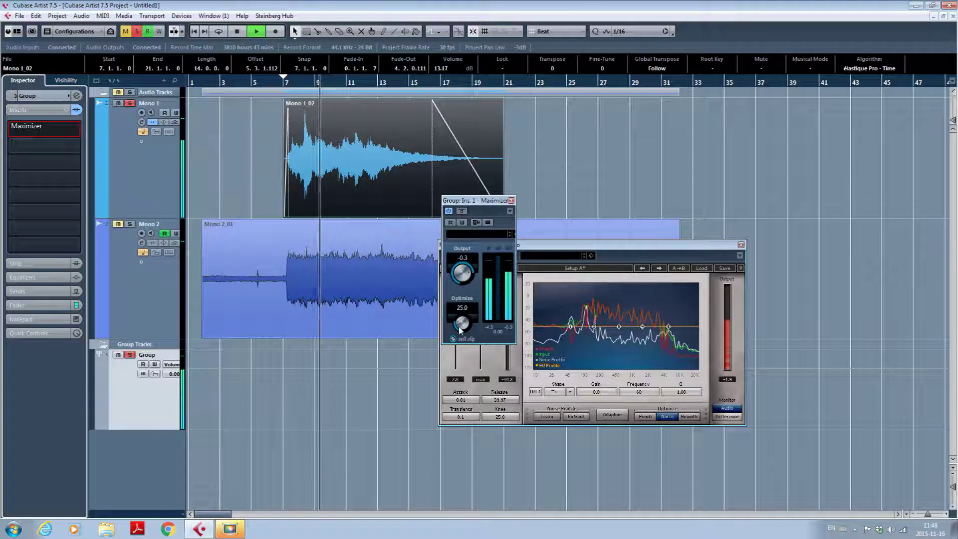
drag(460, 330, 446, 264)
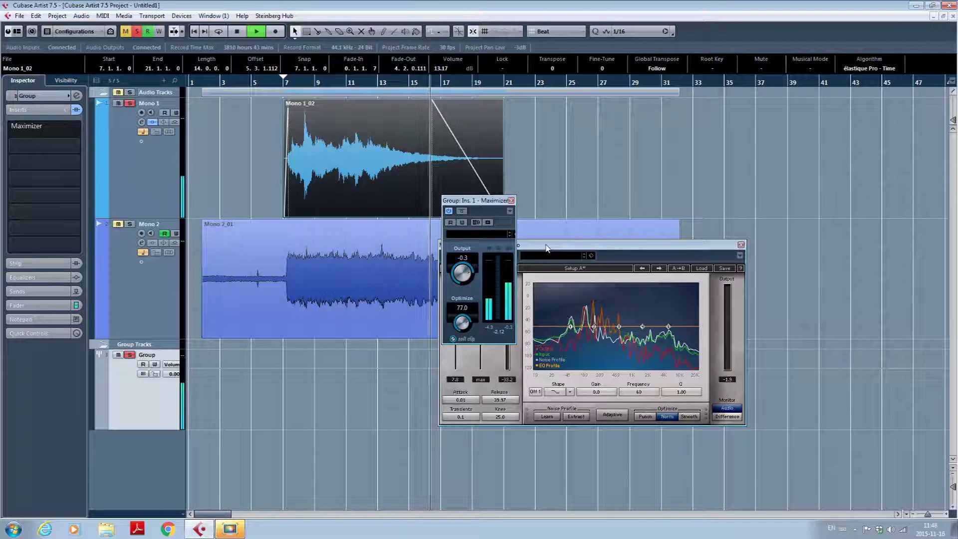
key(space)
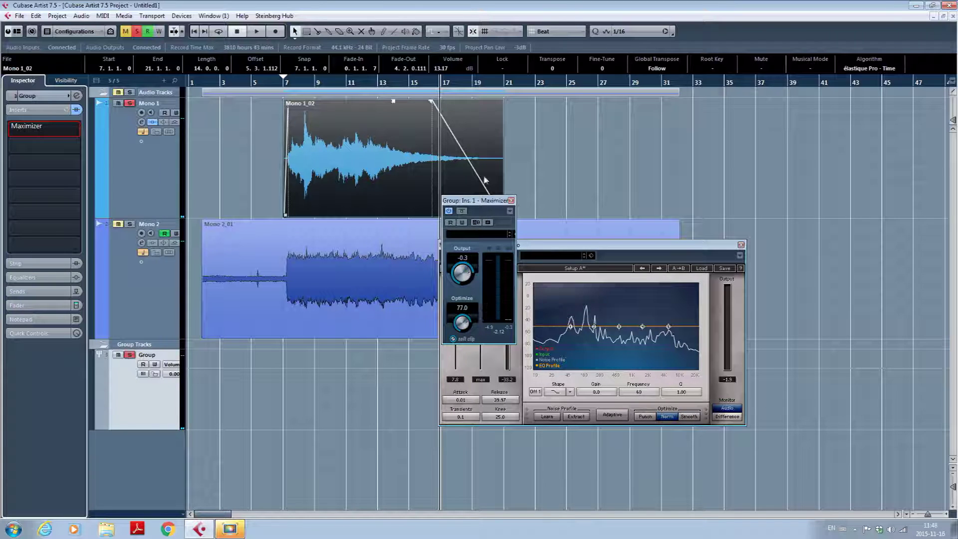
Close the Maximizer, nudge Mono 1's Z-Noise threshold up, and close the Z-Noise window.
click(511, 201)
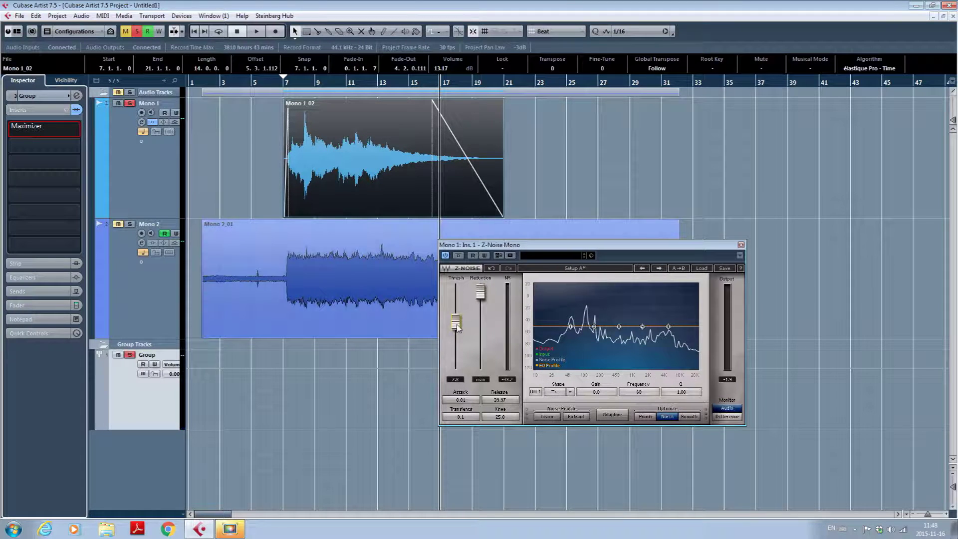
drag(457, 327, 455, 322)
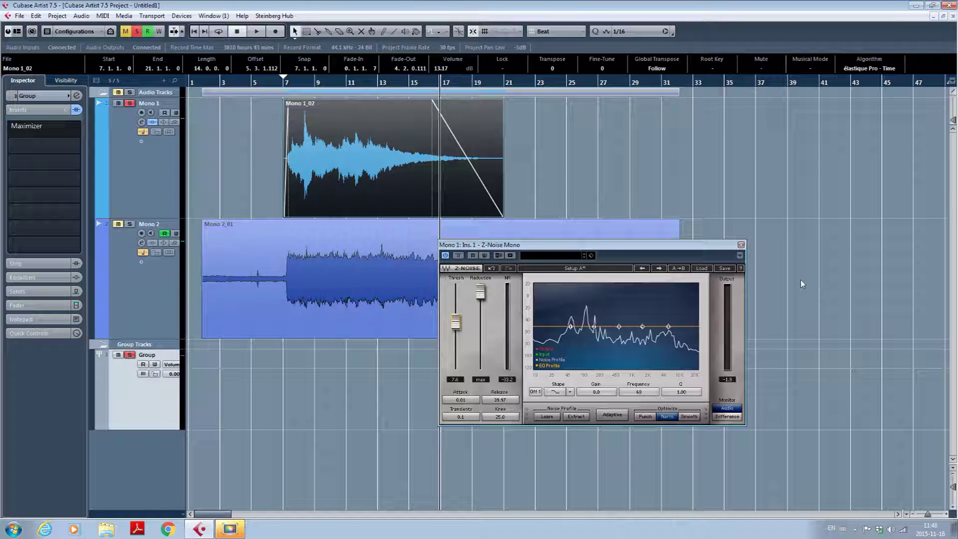
click(741, 245)
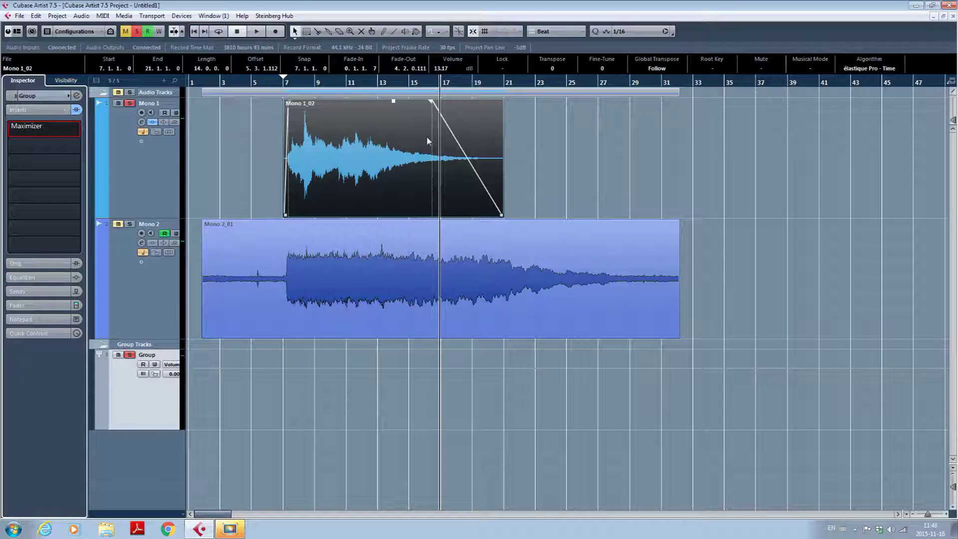
Solo Mono 2 instead of Mono 1 and insert Restoration > Z-Noise Mono on it.
click(129, 104)
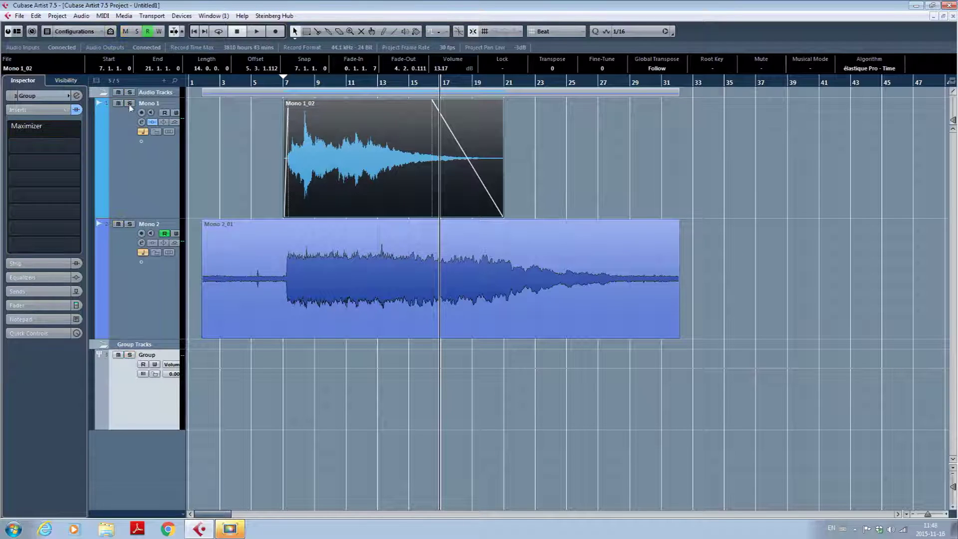
click(124, 269)
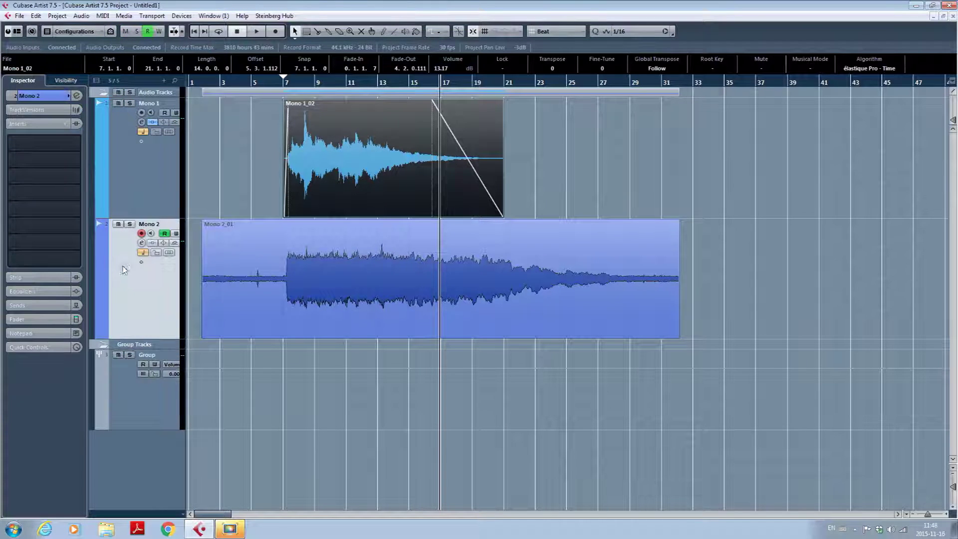
click(130, 225)
click(223, 84)
click(32, 144)
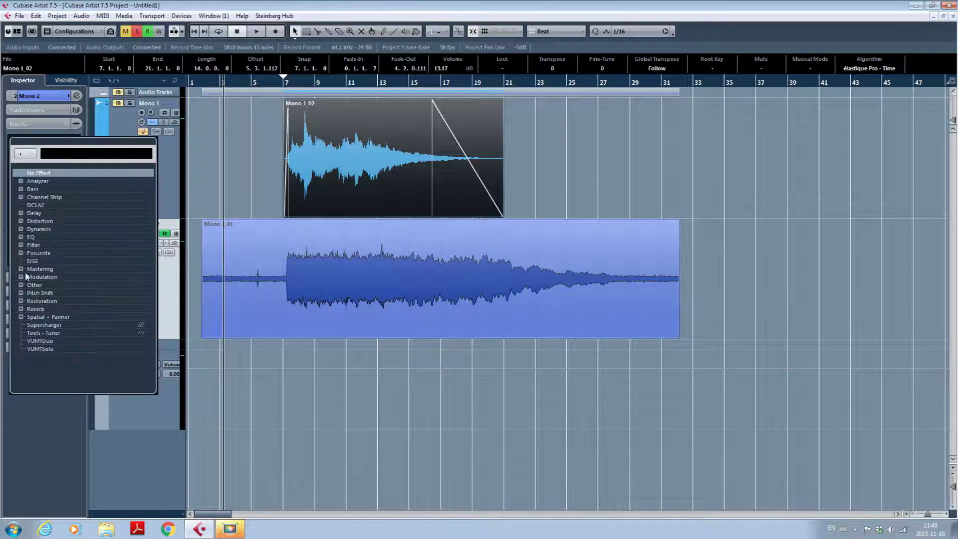
click(21, 301)
click(43, 309)
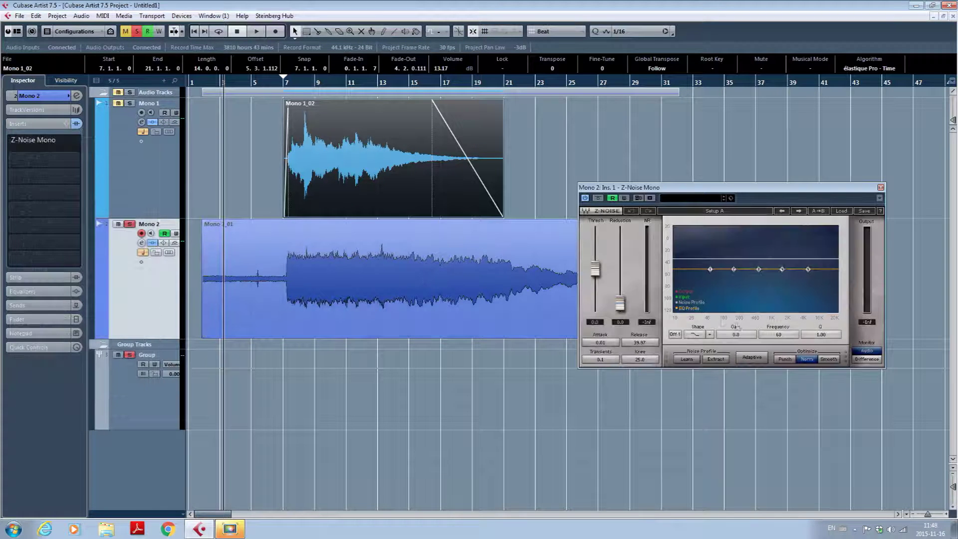
Have Mono 2's Z-Noise learn the noise profile from its opening during playback.
key(space)
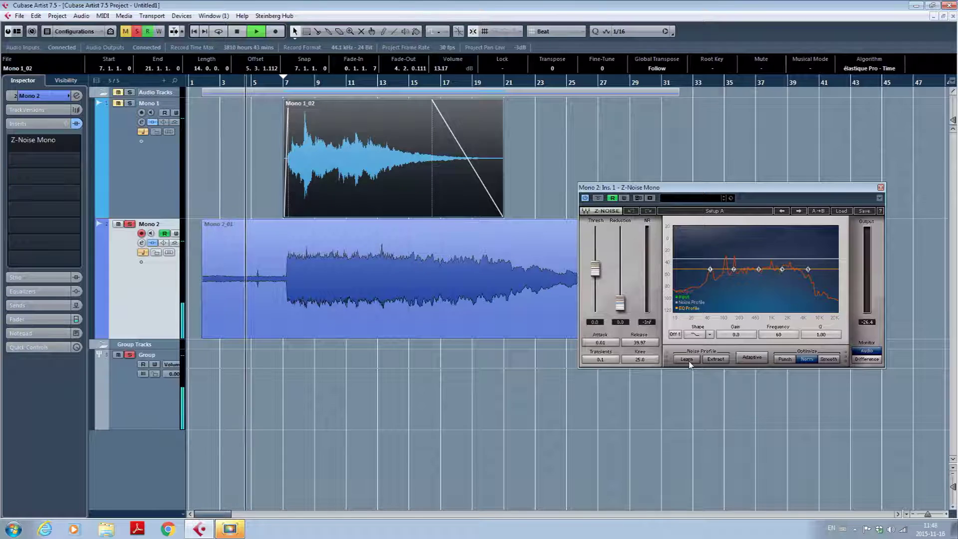
click(687, 360)
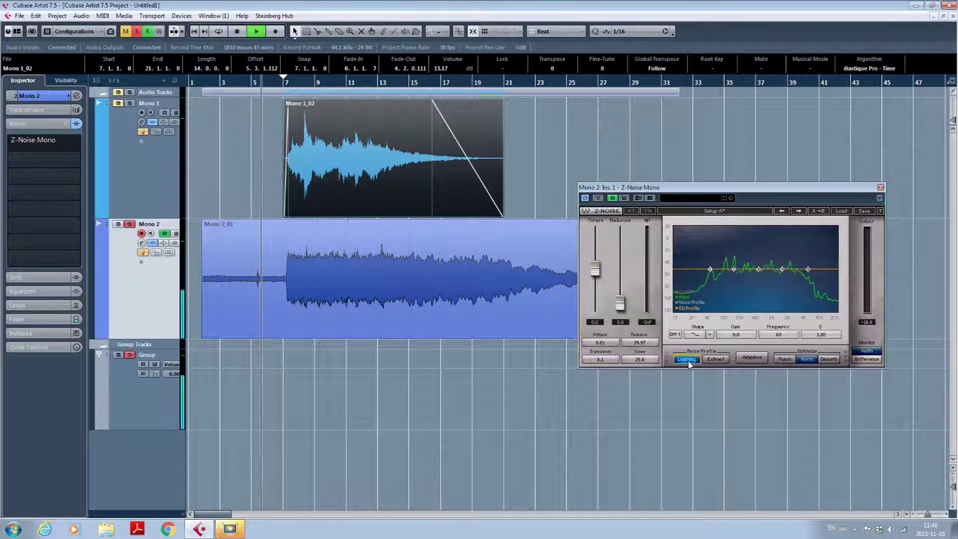
key(space)
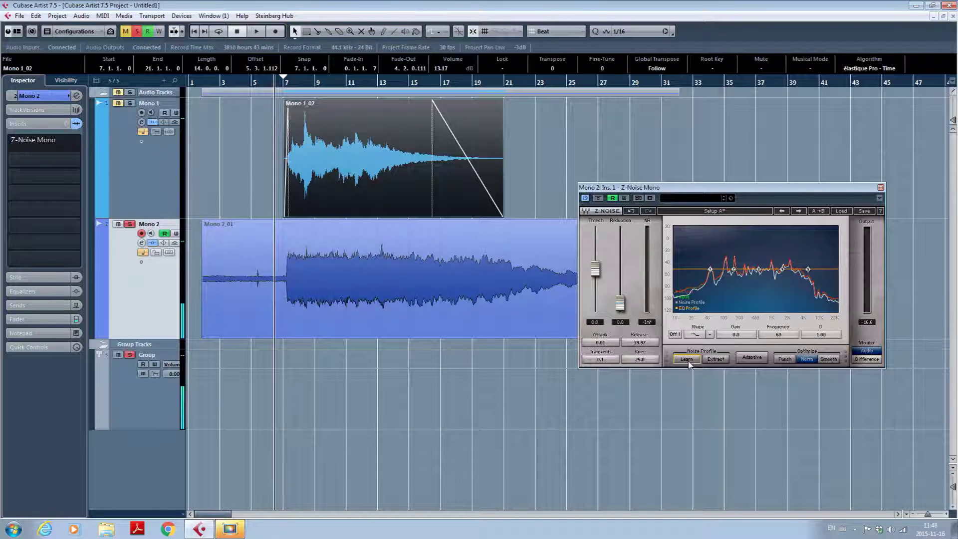
click(687, 359)
Remove the Maximizer from the Group track by setting its insert to No Effect.
click(150, 399)
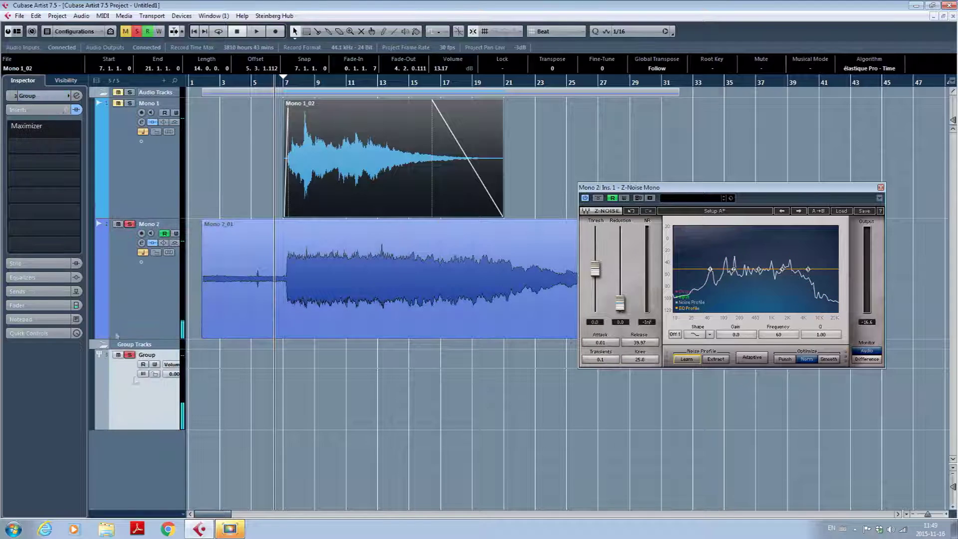
click(80, 129)
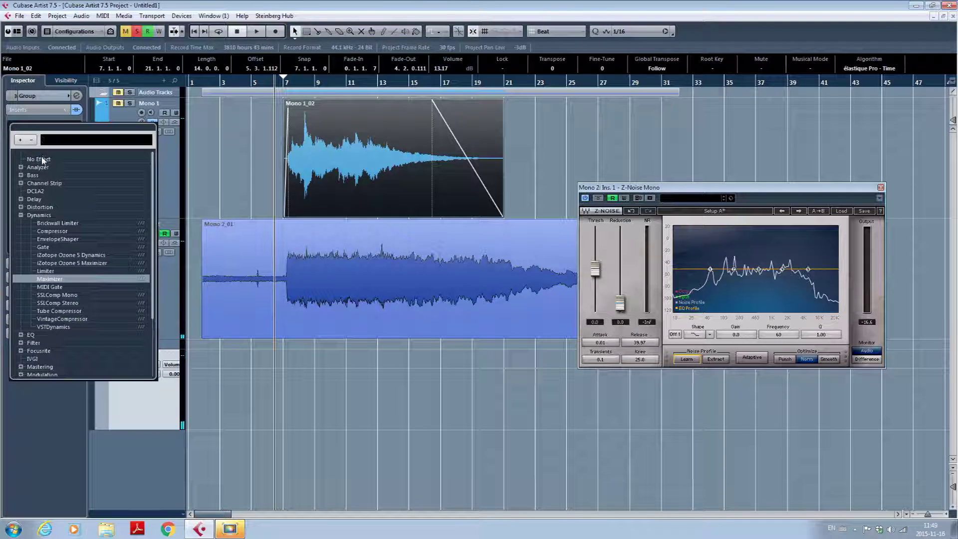
click(42, 160)
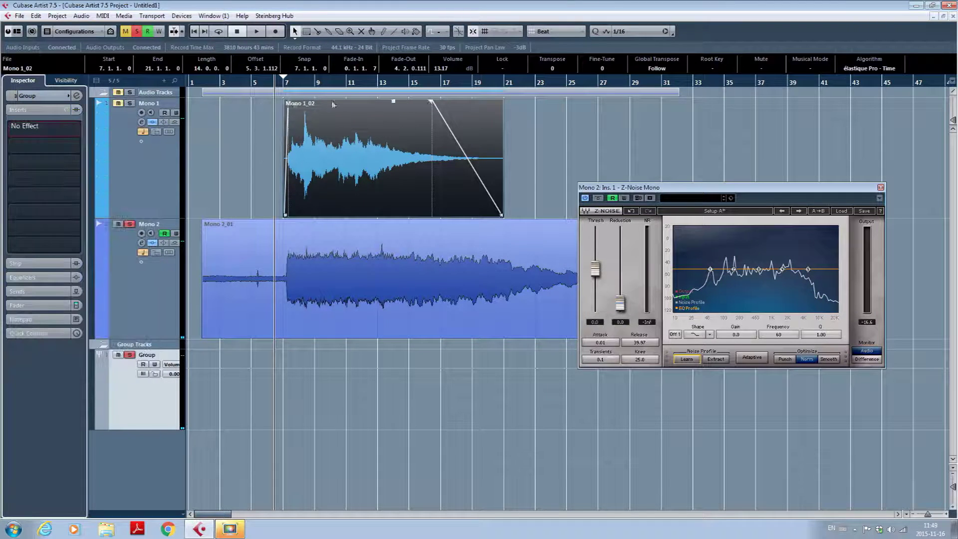
Set Mono 2's Z-Noise Reduction to maximum and raise its threshold to about 12.
click(214, 82)
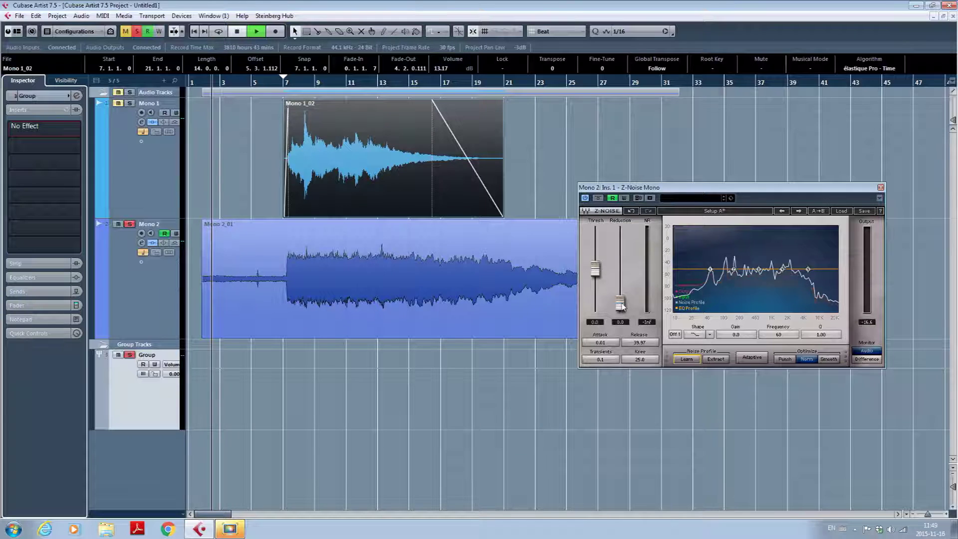
drag(622, 305, 622, 232)
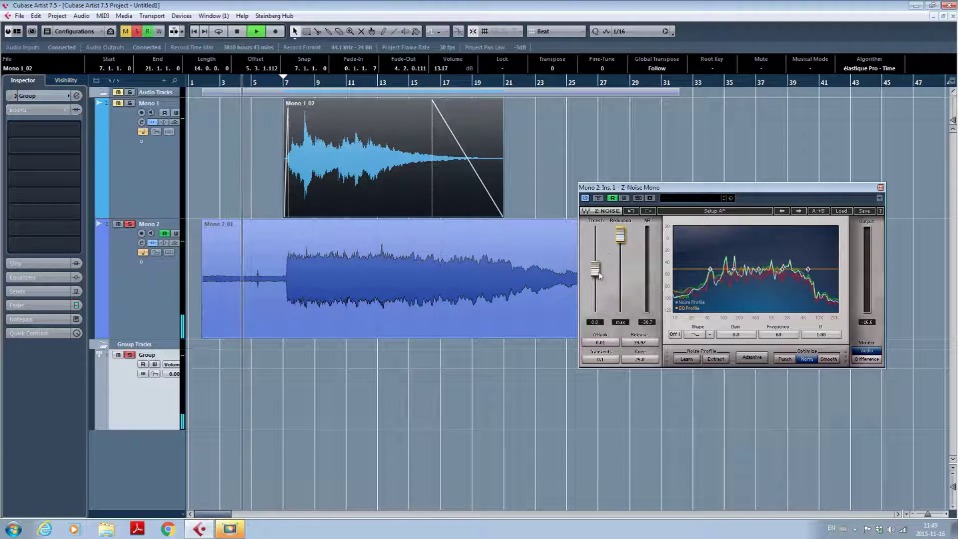
drag(596, 272, 597, 262)
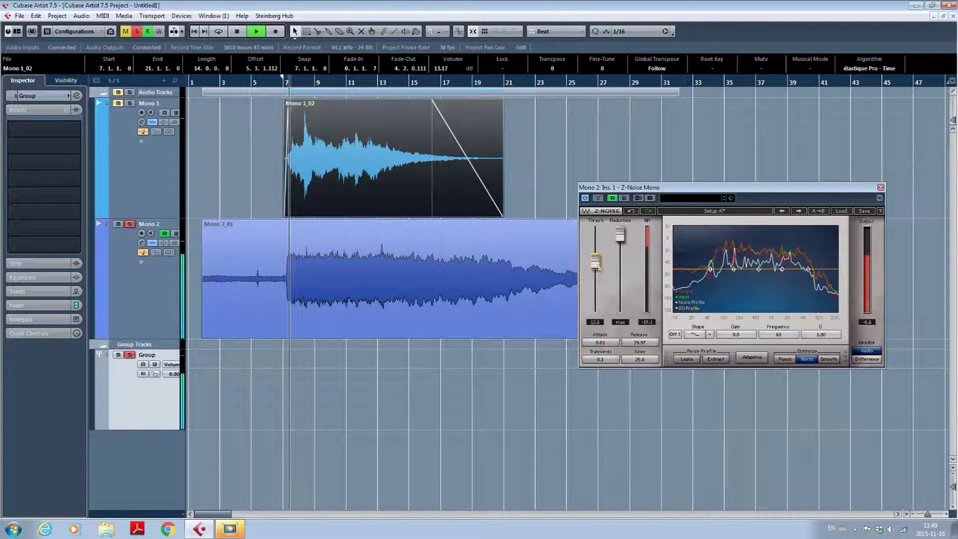
Audition Mono 2, nudge its Z-Noise threshold to 13.0, and reposition the plug-in window.
key(space)
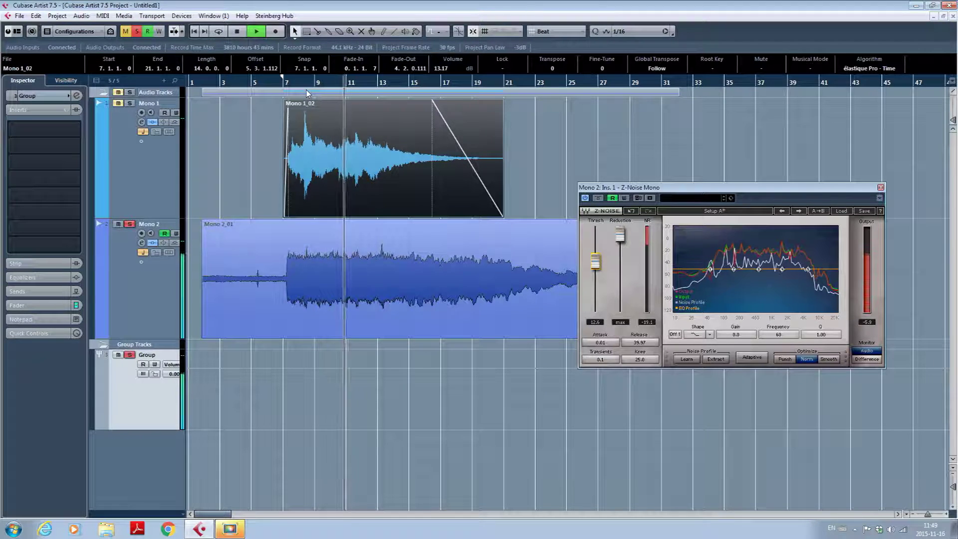
key(space)
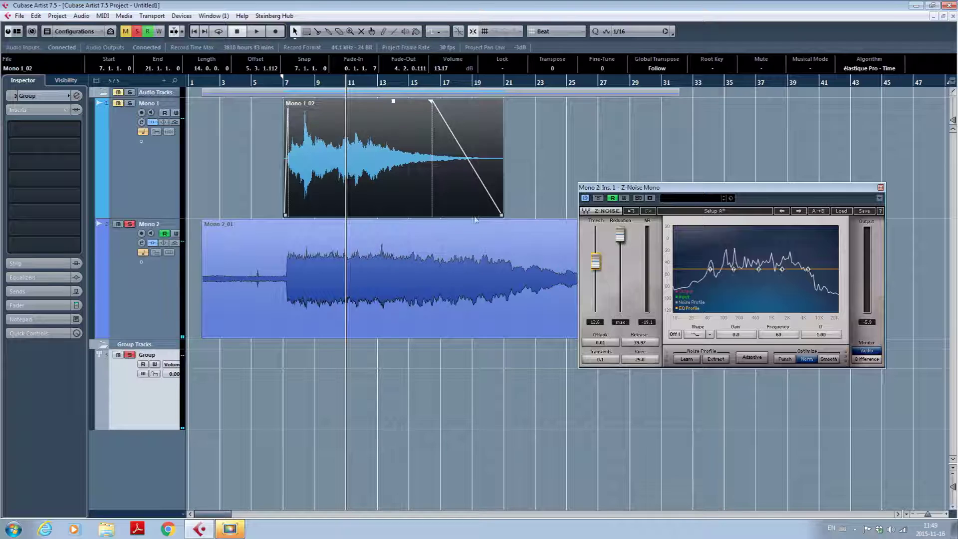
key(space)
mouse_move(596, 267)
mouse_down()
mouse_move(595, 240)
mouse_move(595, 263)
mouse_up()
key(space)
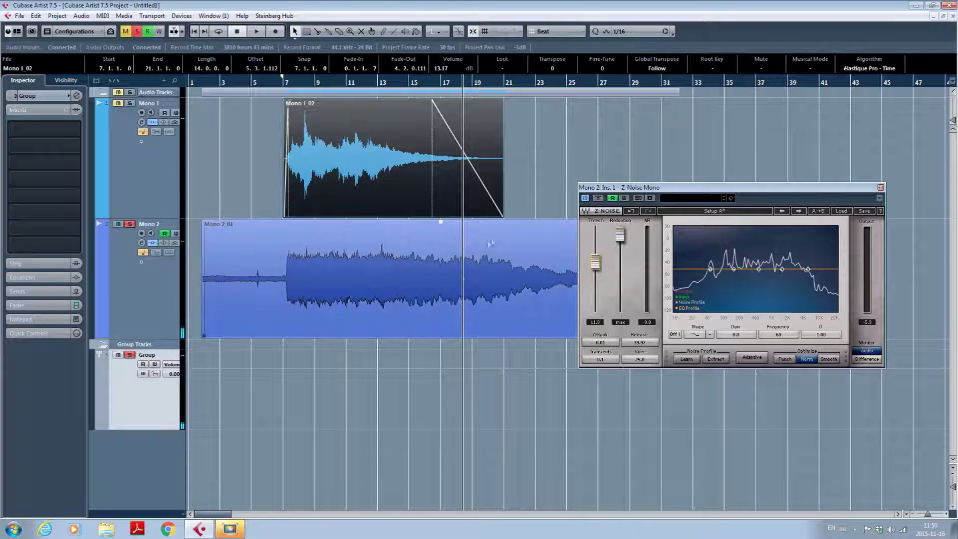
drag(623, 188, 663, 188)
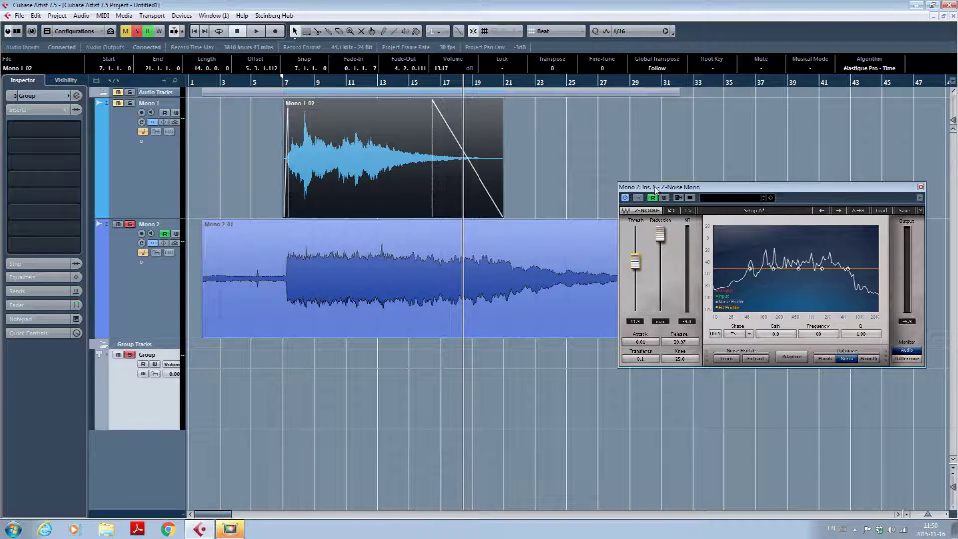
drag(658, 188, 625, 178)
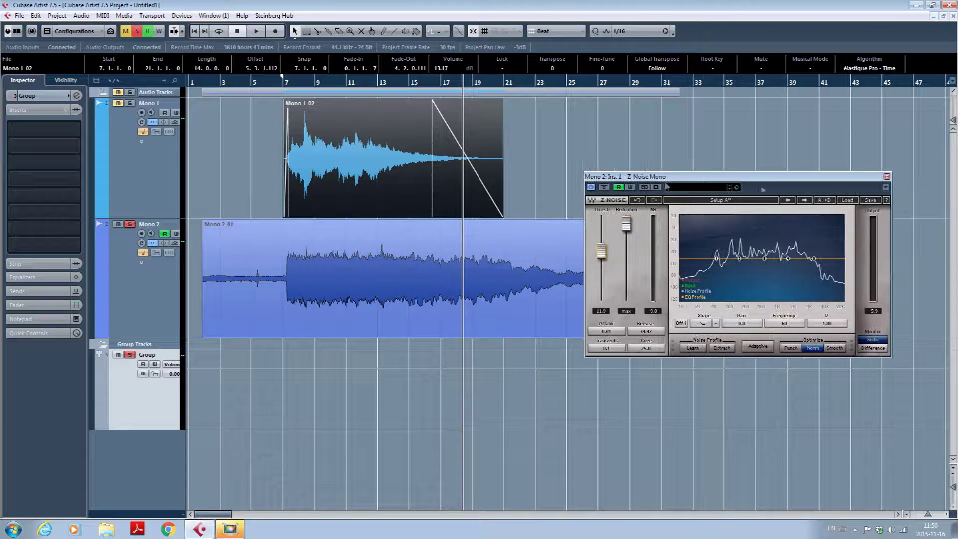
Show an automation lane on Mono 2 for the Z-Noise Mono Thresh parameter, reading 11.9 dB.
click(887, 176)
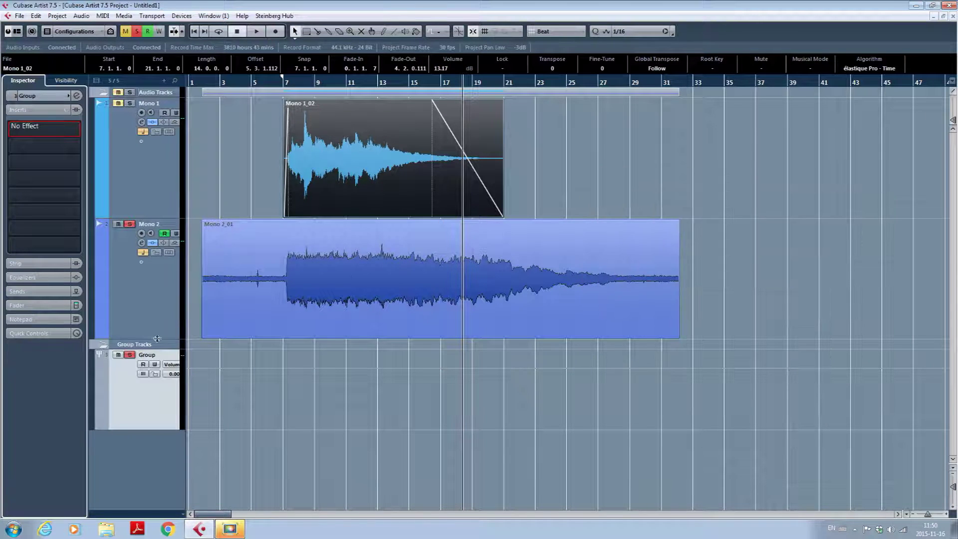
click(100, 337)
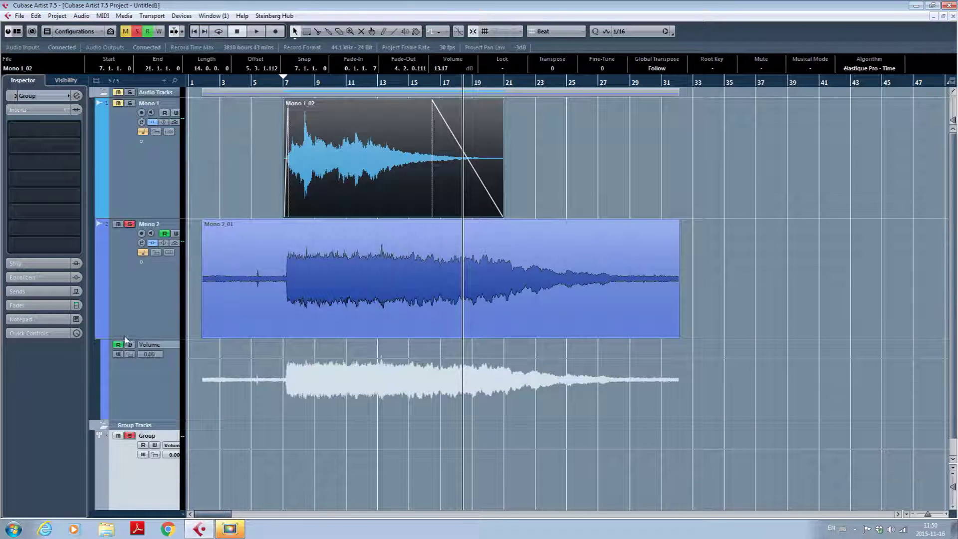
click(150, 350)
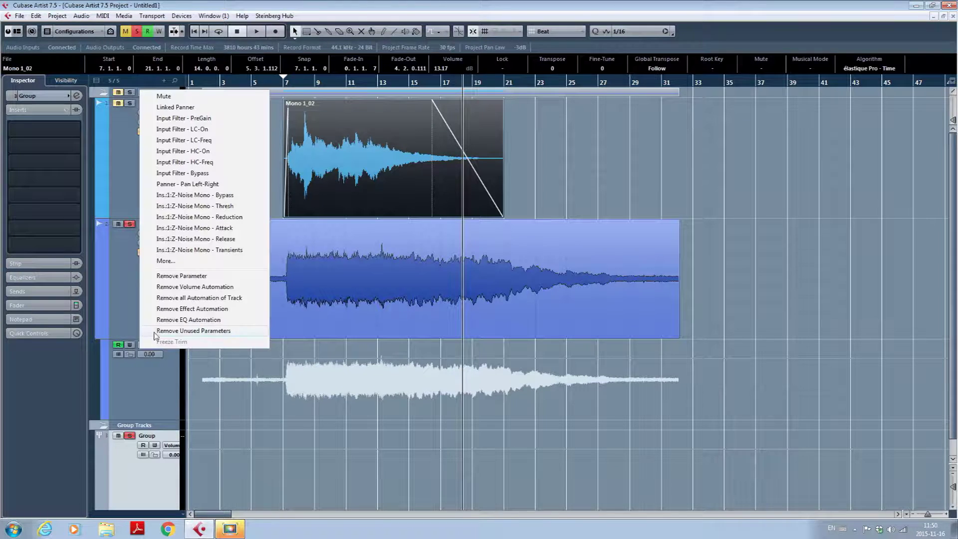
click(166, 263)
click(185, 224)
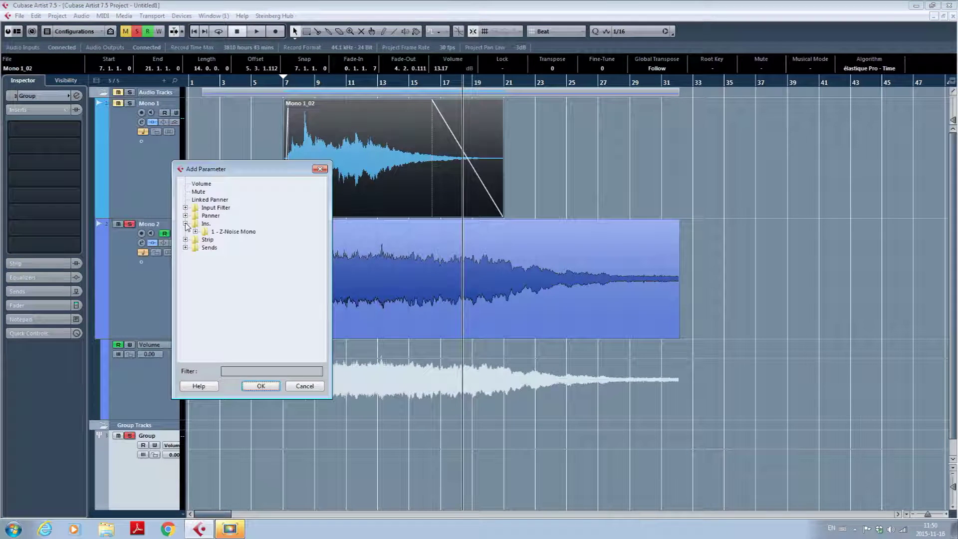
click(196, 231)
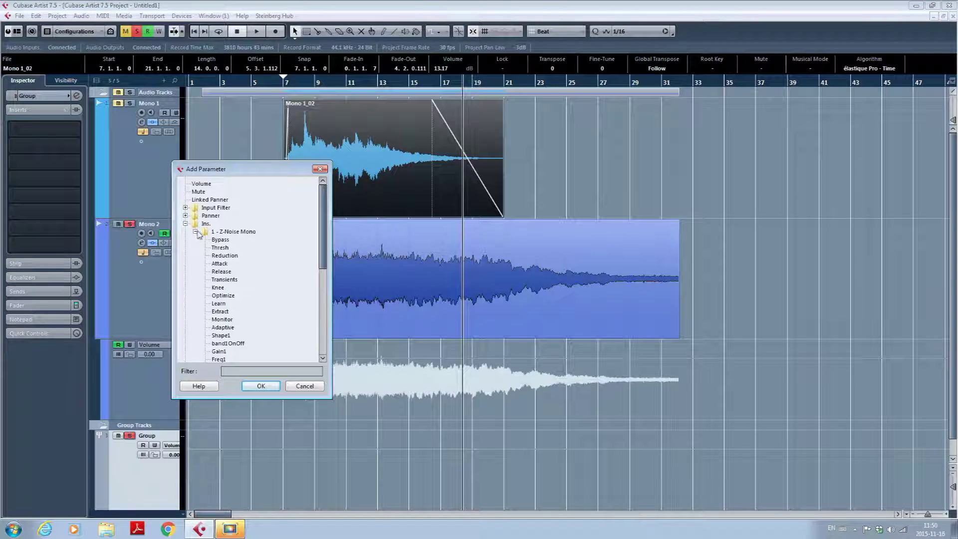
click(220, 248)
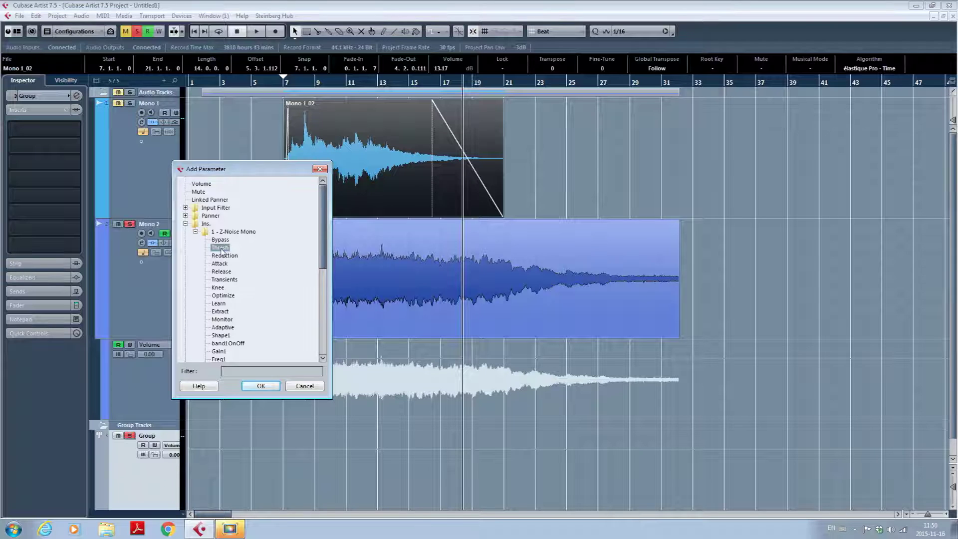
click(265, 388)
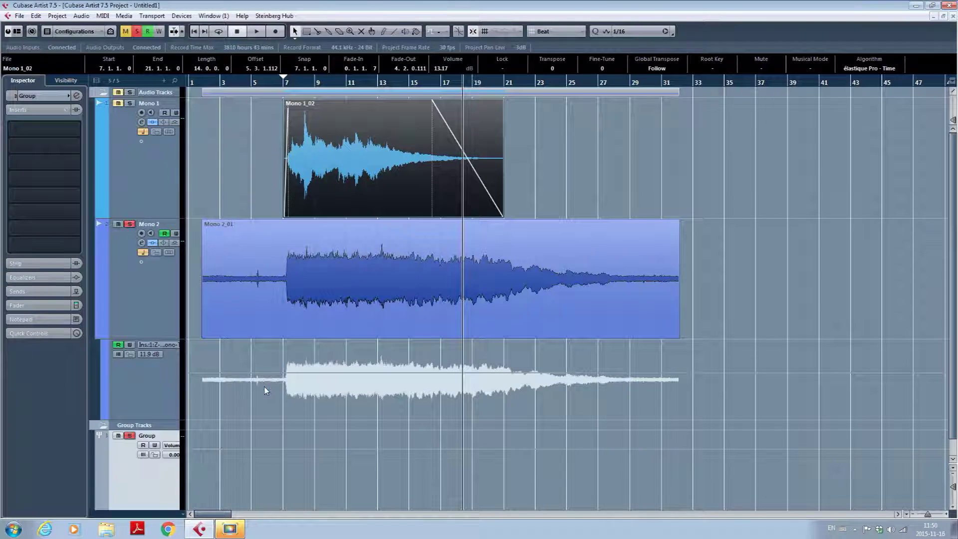
click(456, 92)
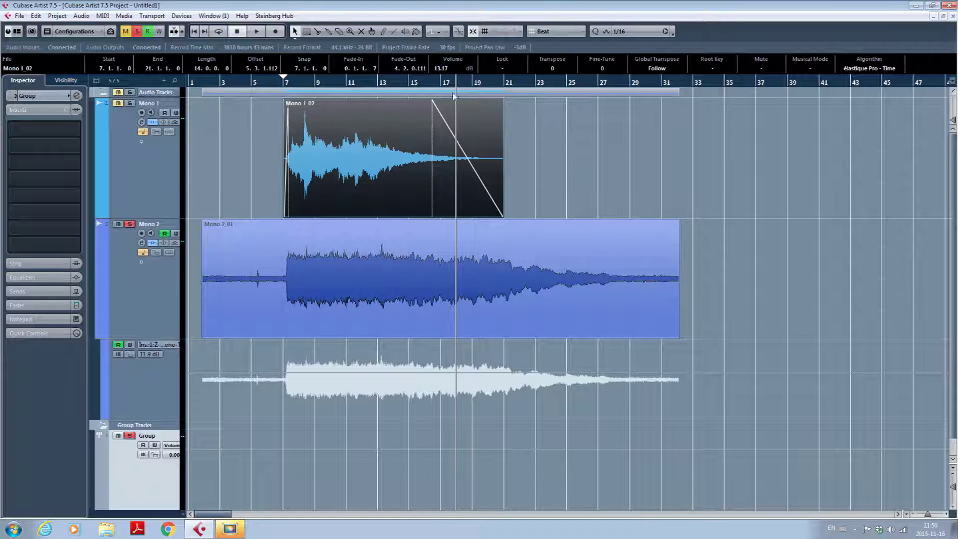
Add threshold automation points at 11.9 dB and 6.2 dB near bar 18.
click(458, 374)
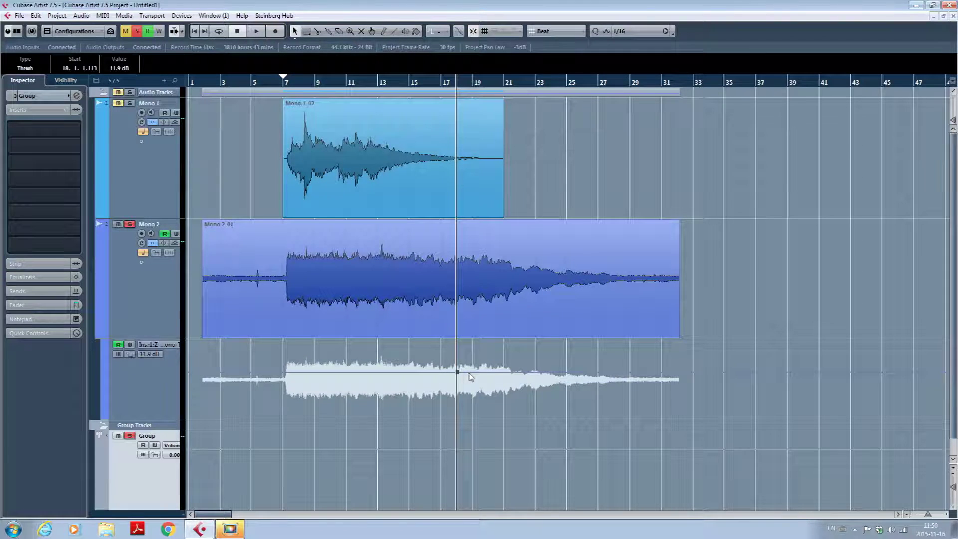
click(470, 376)
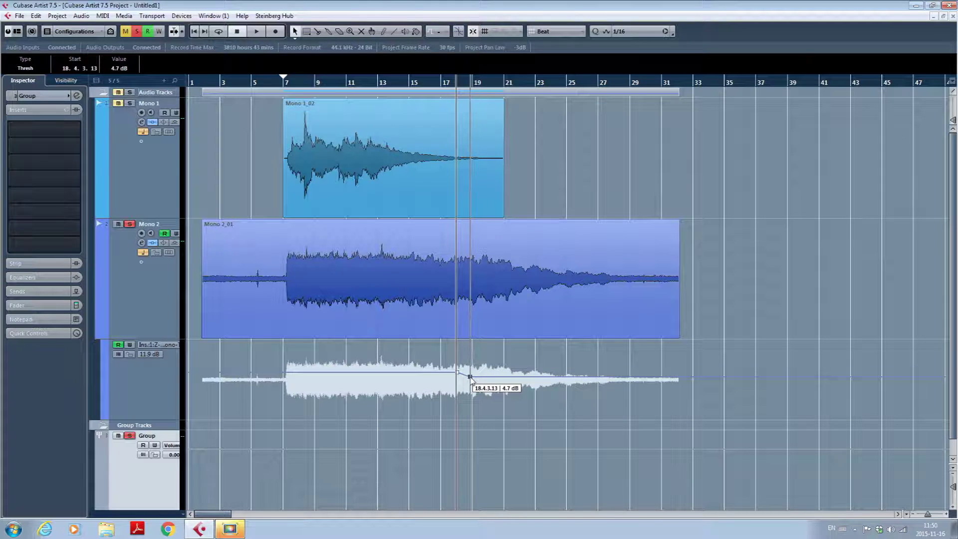
drag(472, 381, 472, 377)
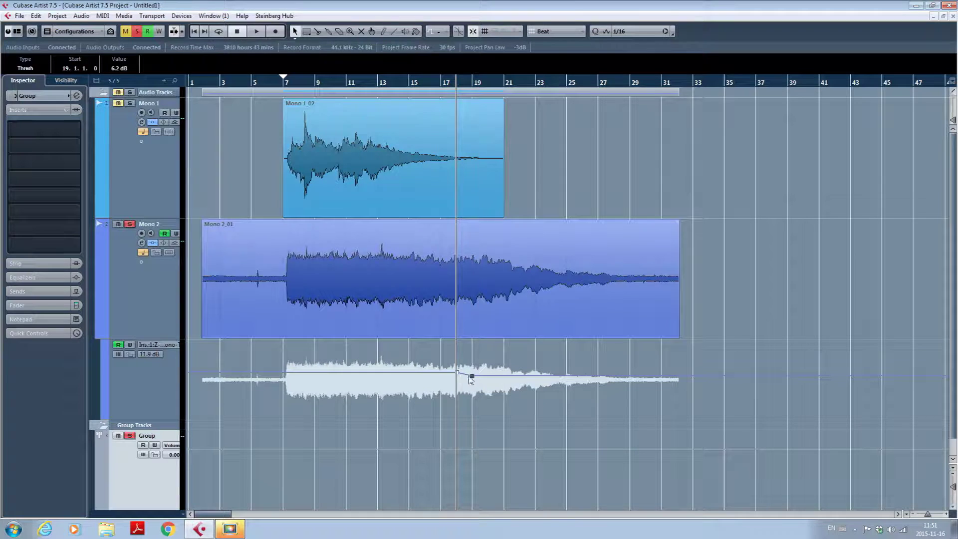
Play from before bar 17 to check, then move the lower threshold point out to bar 21.
click(445, 84)
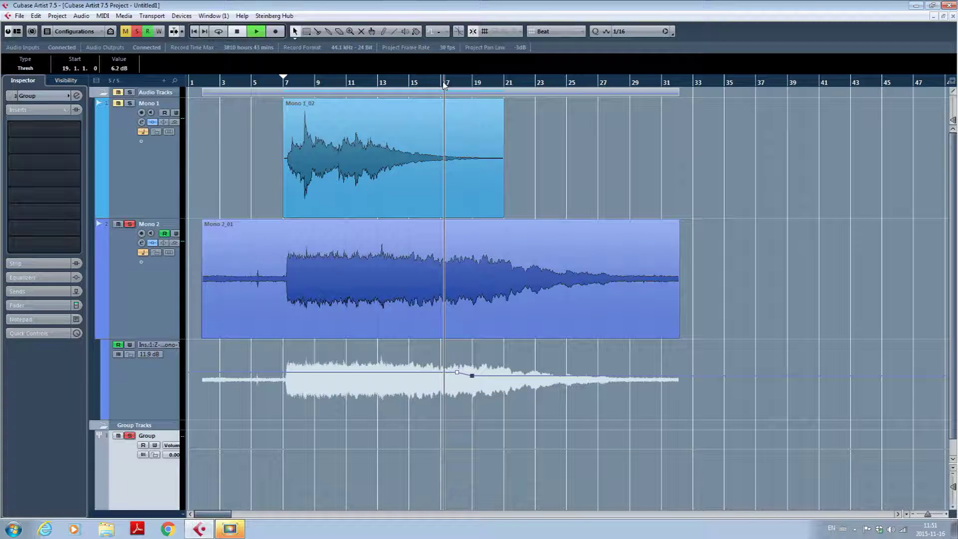
click(441, 211)
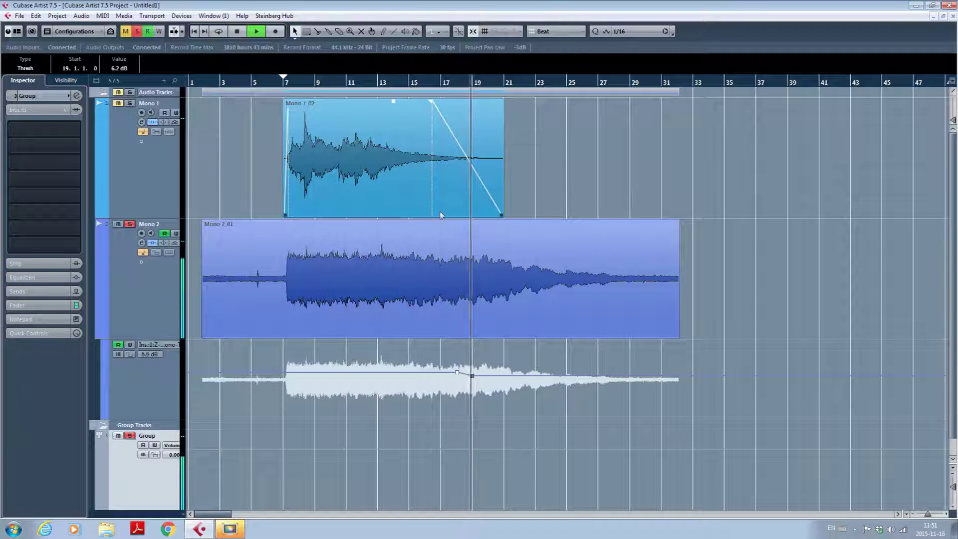
click(466, 333)
click(473, 376)
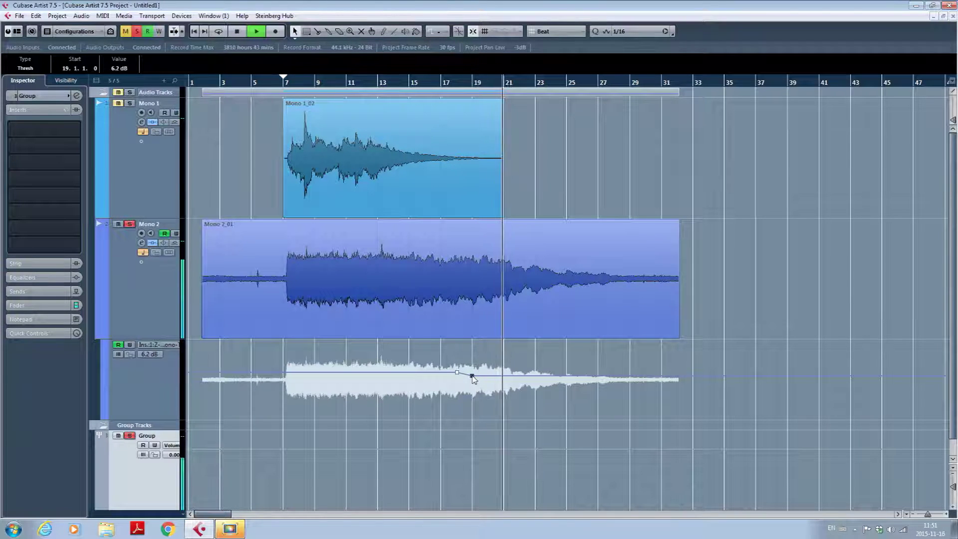
key(space)
drag(472, 377, 512, 379)
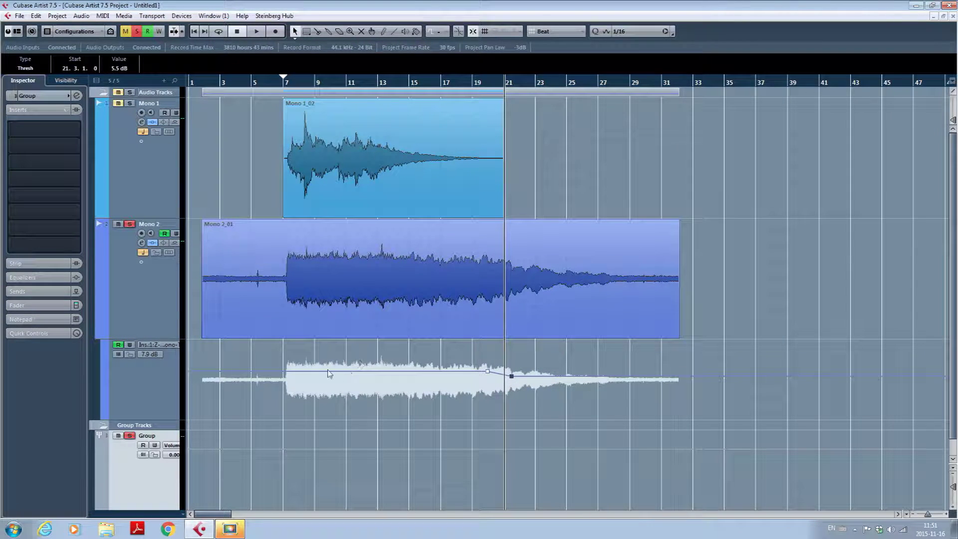
click(145, 389)
Insert StudioEQ in Mono 2's second insert slot, after Z-Noise Mono.
click(15, 152)
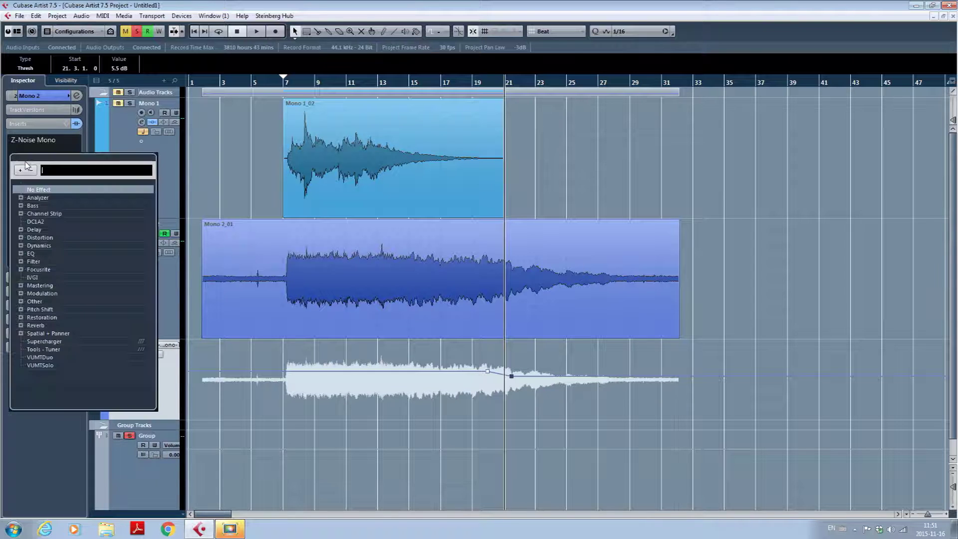
click(21, 254)
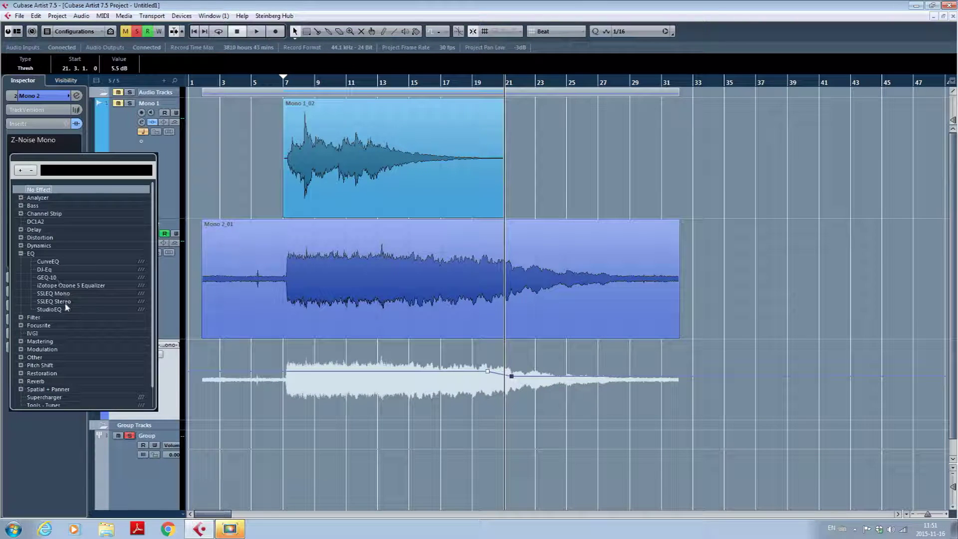
click(49, 310)
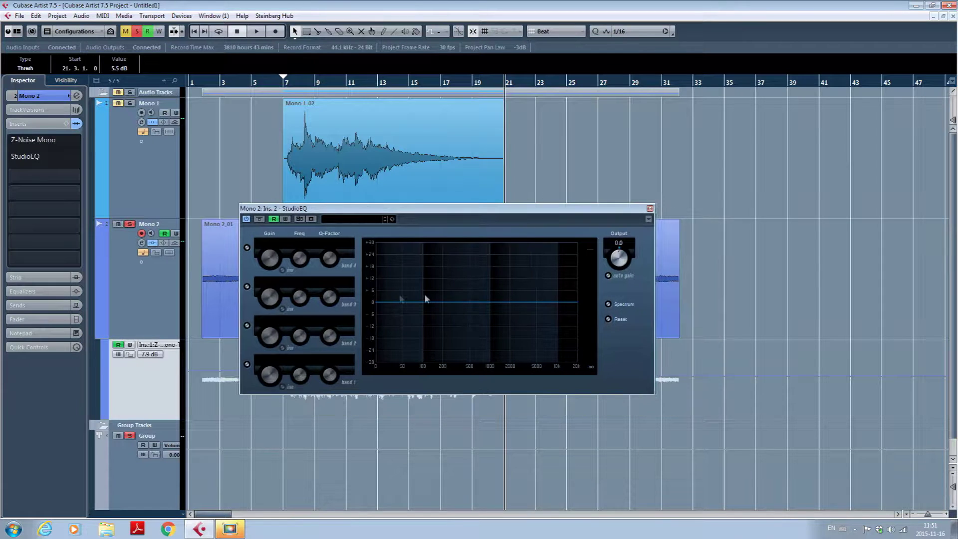
click(649, 208)
Point Mono 2's automation lane at StudioEQ Band4's On4L parameter, currently Off.
click(153, 296)
click(156, 382)
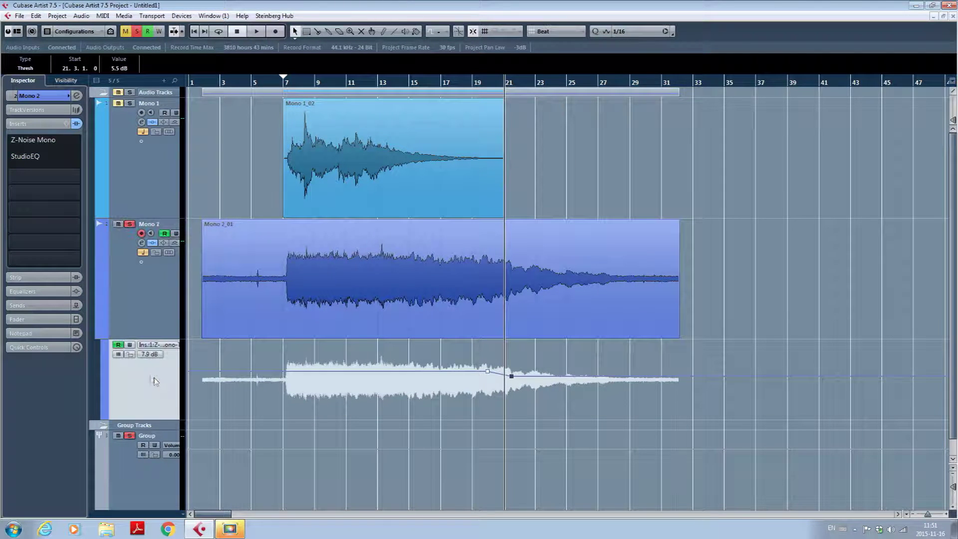
click(157, 345)
click(163, 262)
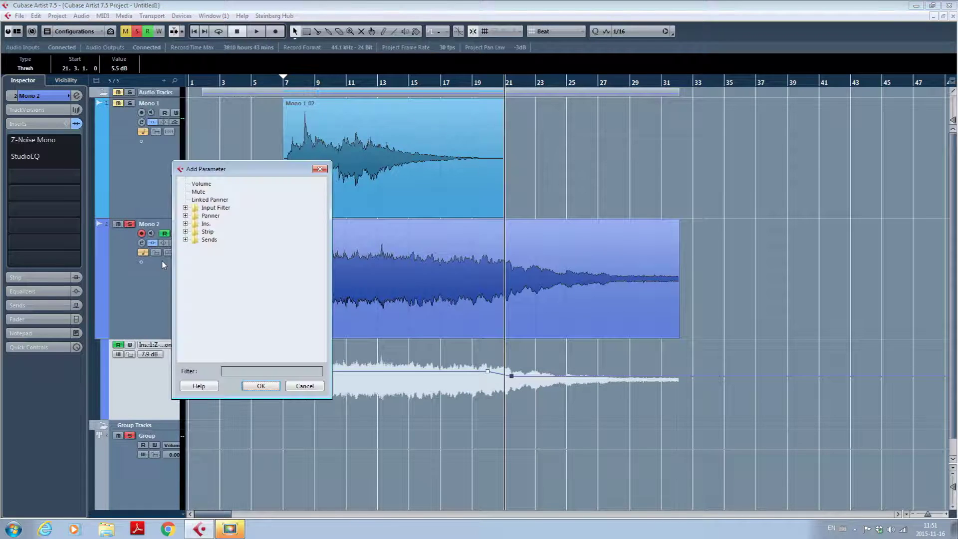
click(185, 224)
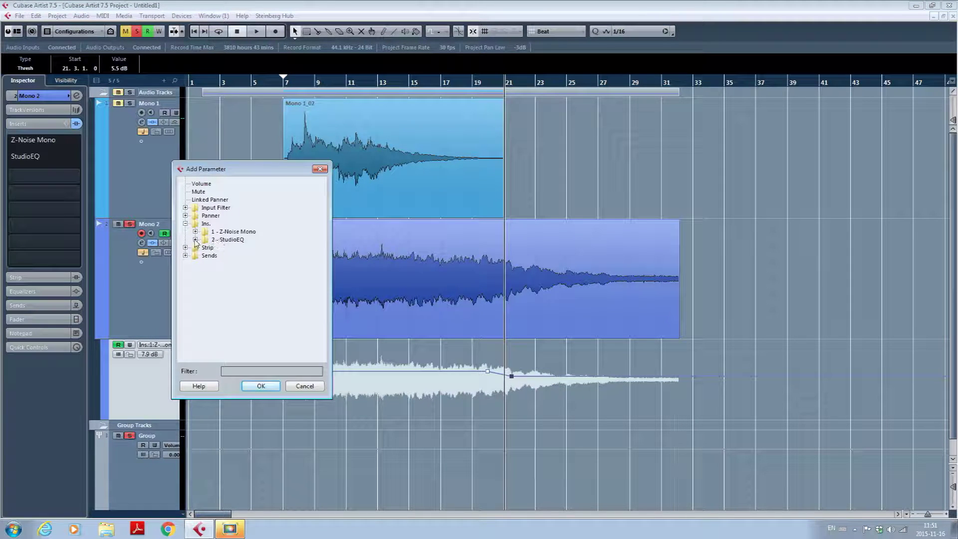
click(196, 240)
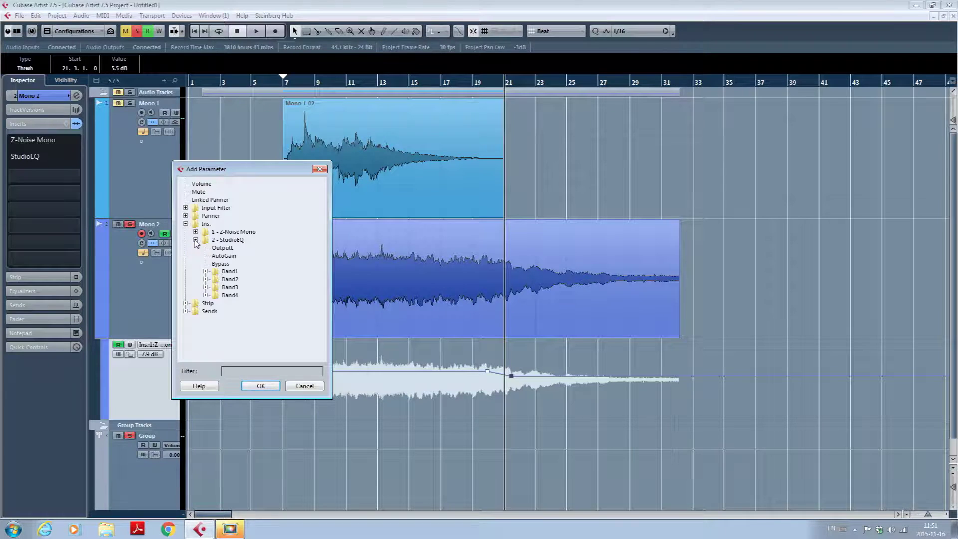
click(205, 296)
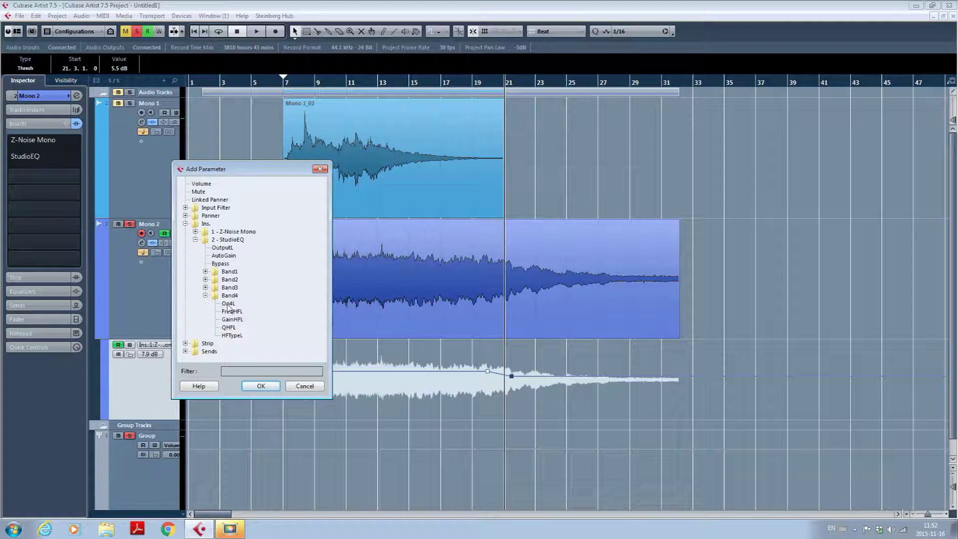
click(228, 304)
click(261, 386)
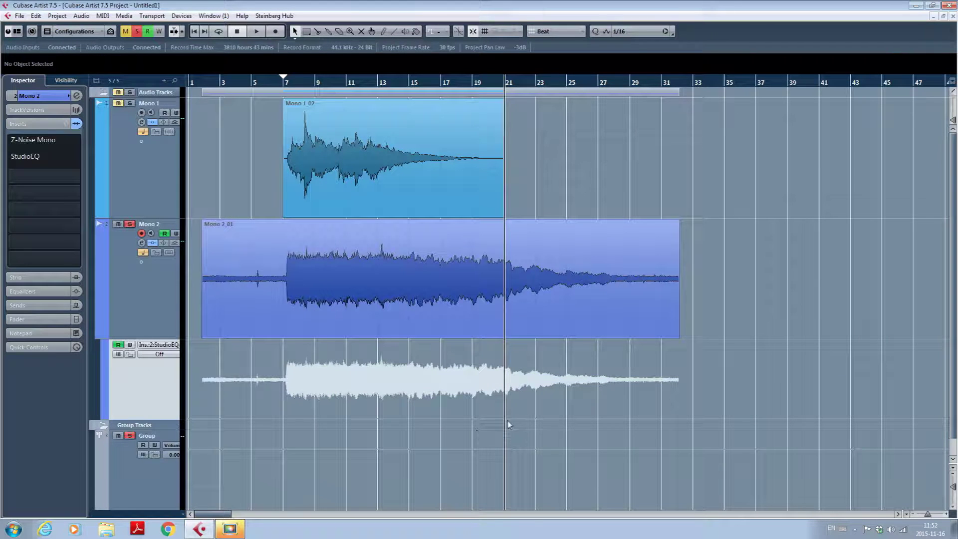
Turn band 4 on from around bar 20, then add StudioEQ Band 4 gain (GainHFL) to the lane.
drag(502, 419, 501, 328)
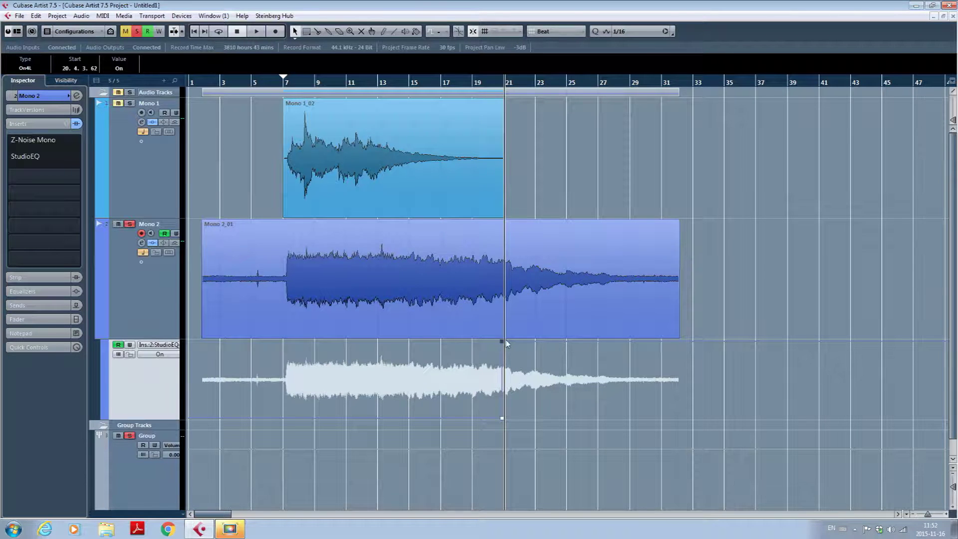
click(175, 345)
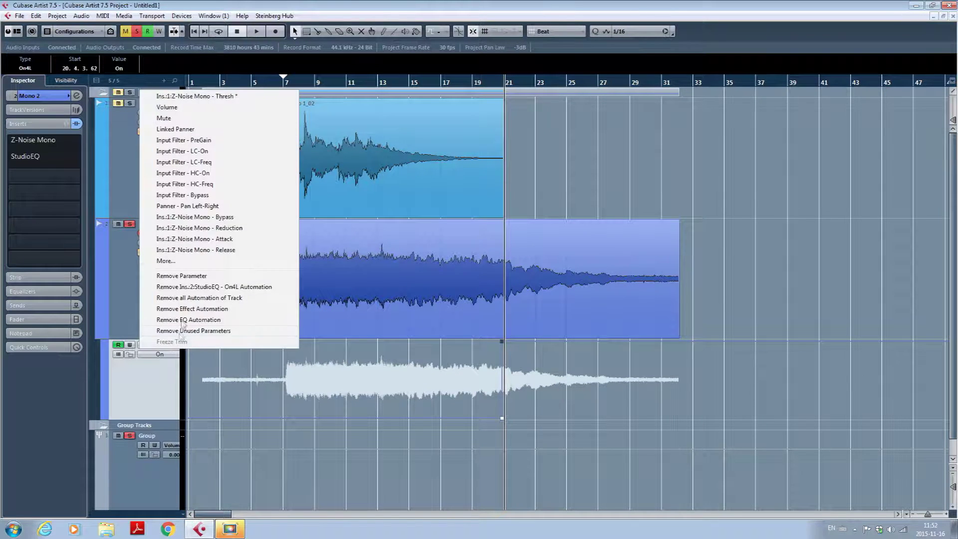
click(165, 261)
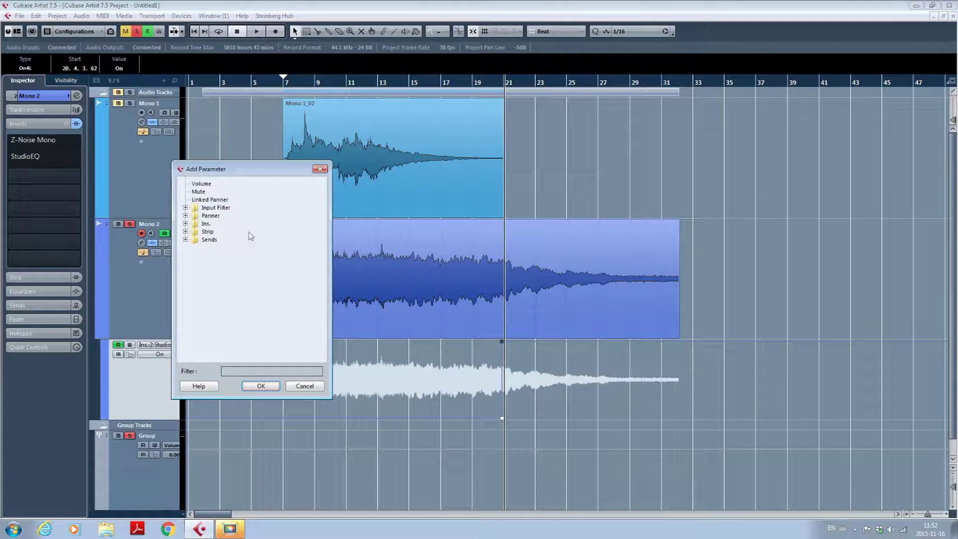
click(185, 223)
click(195, 240)
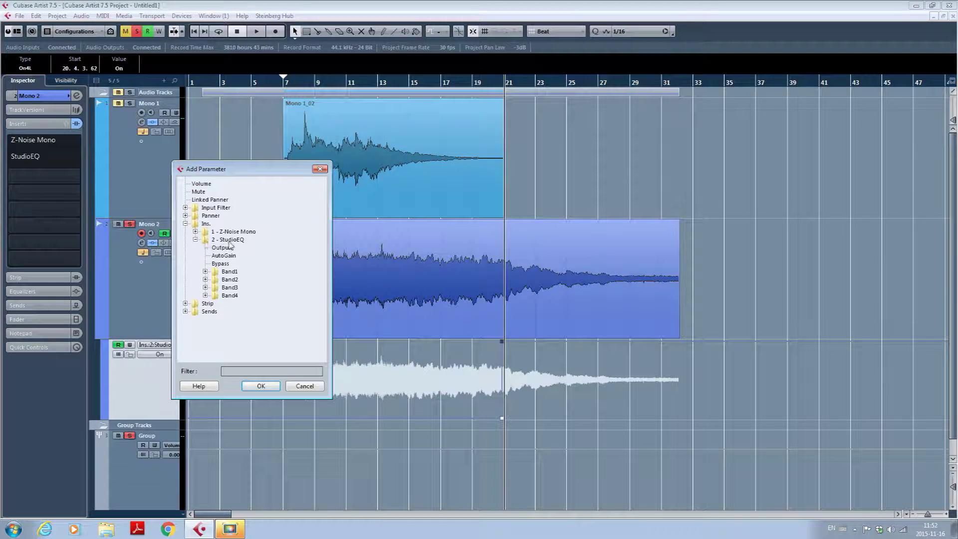
click(205, 296)
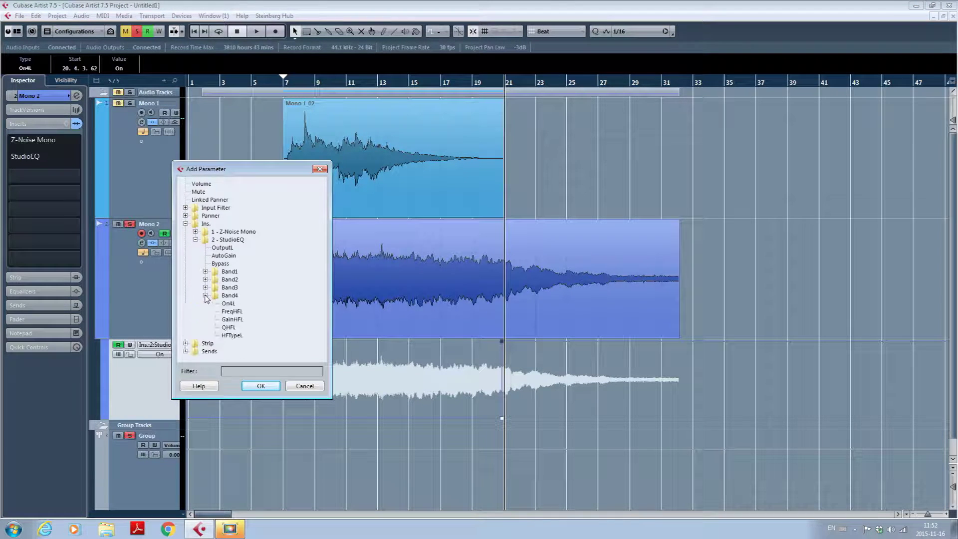
click(232, 319)
click(260, 386)
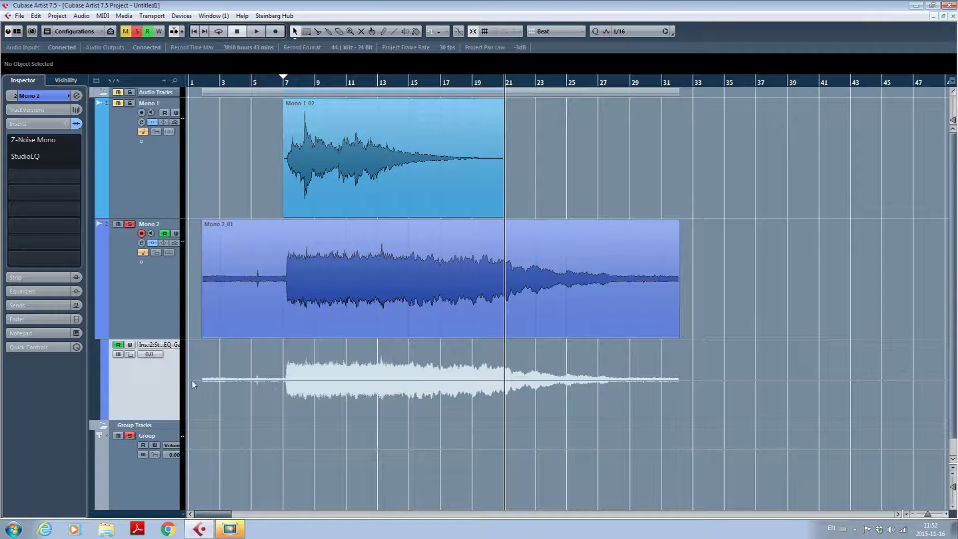
Switch the lane back to the Z-Noise threshold and set the playback position near bar 20.
click(154, 345)
click(185, 94)
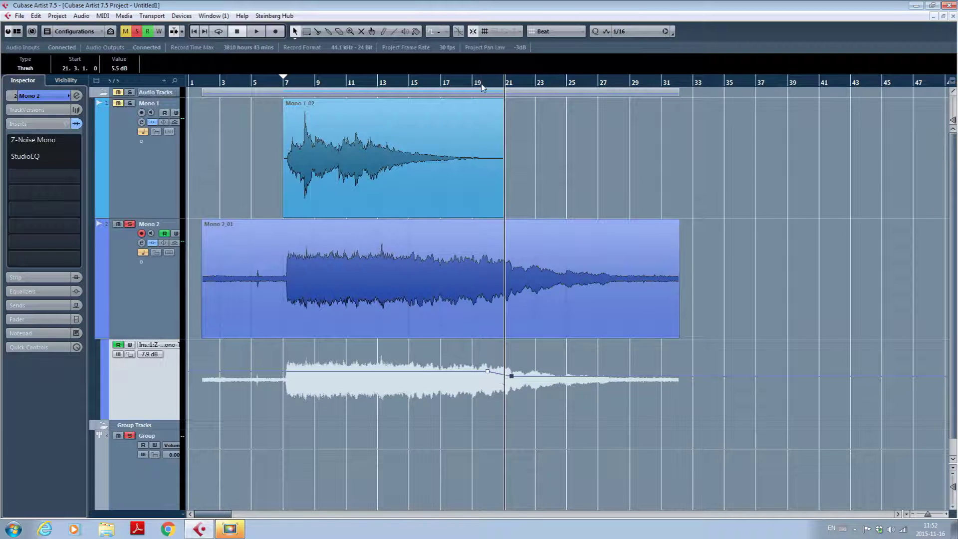
drag(482, 87, 487, 87)
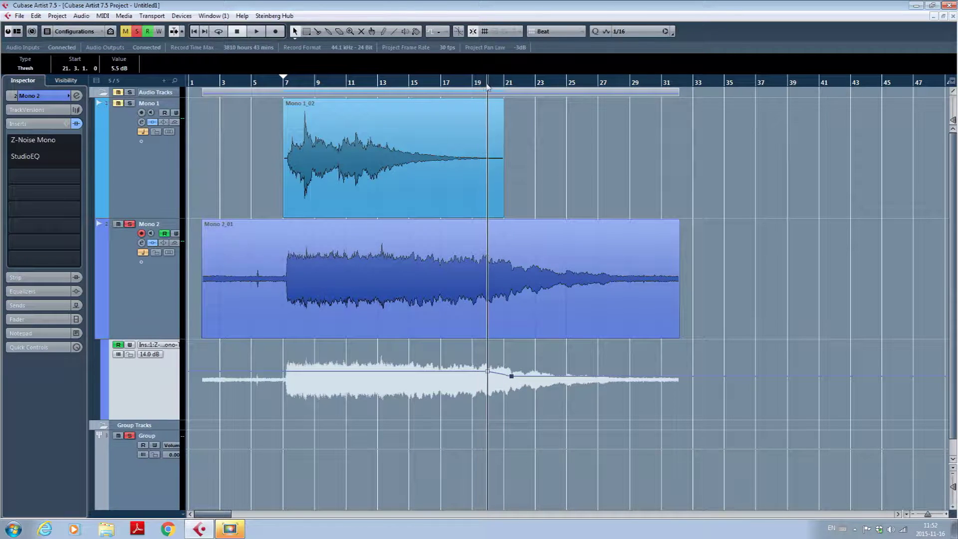
Put Band 4 gain back on the lane and ramp it down to -11.8 after bar 20.
click(173, 346)
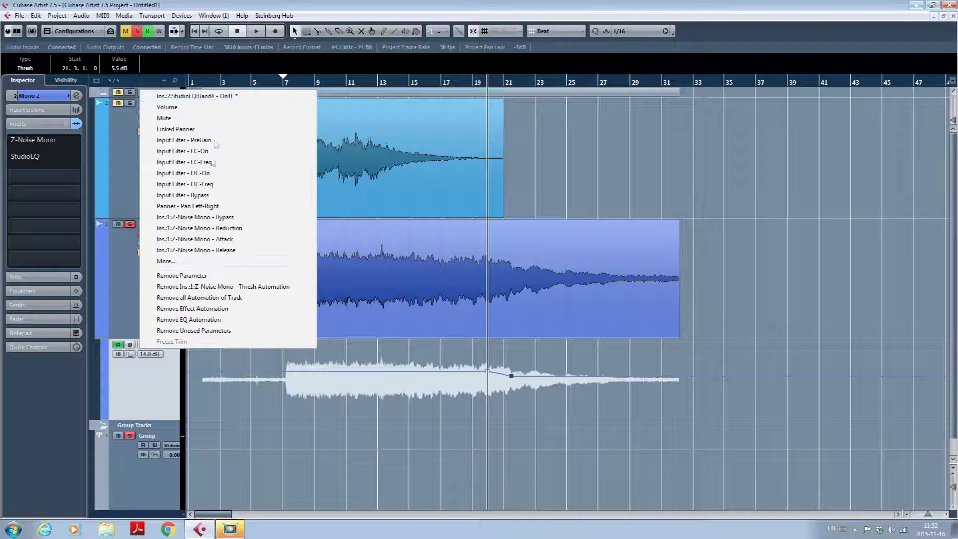
click(167, 261)
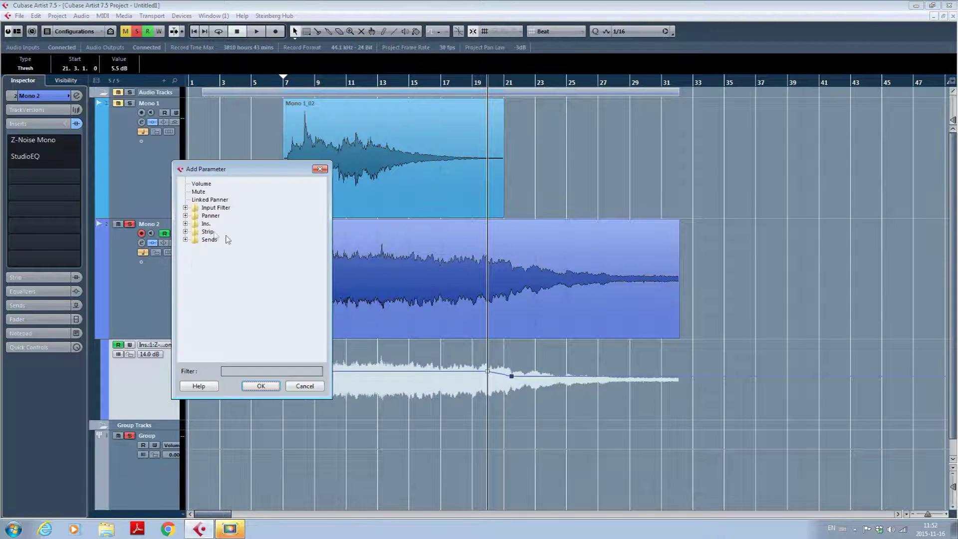
click(185, 223)
click(195, 239)
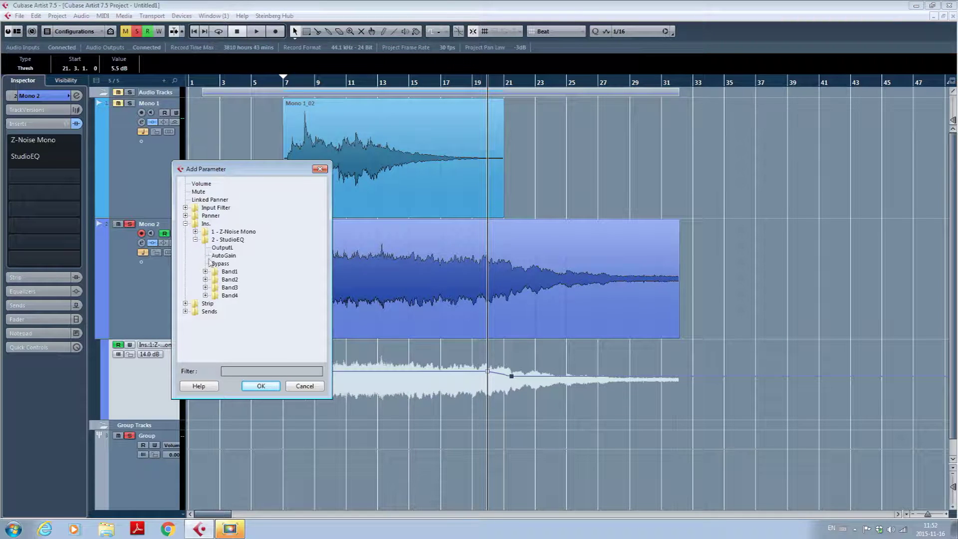
click(205, 296)
click(232, 319)
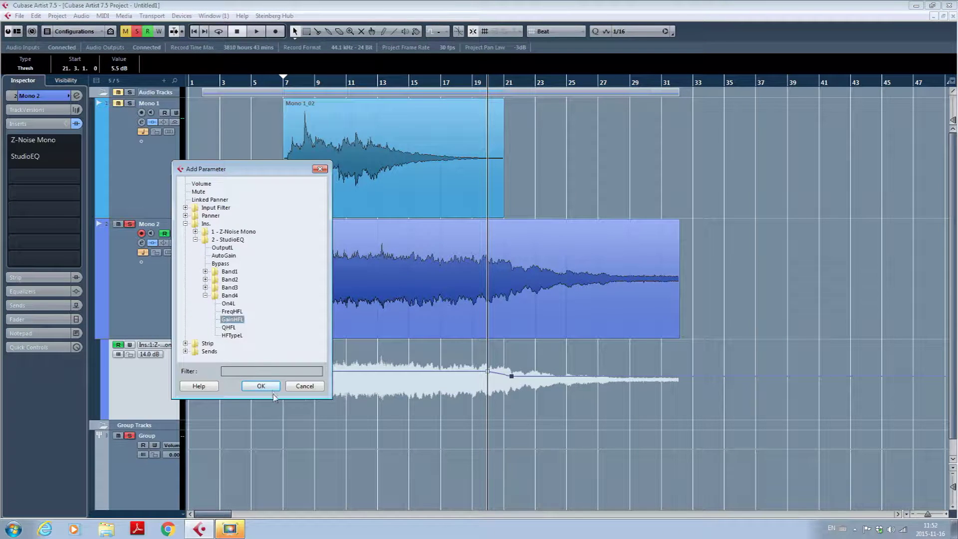
click(267, 387)
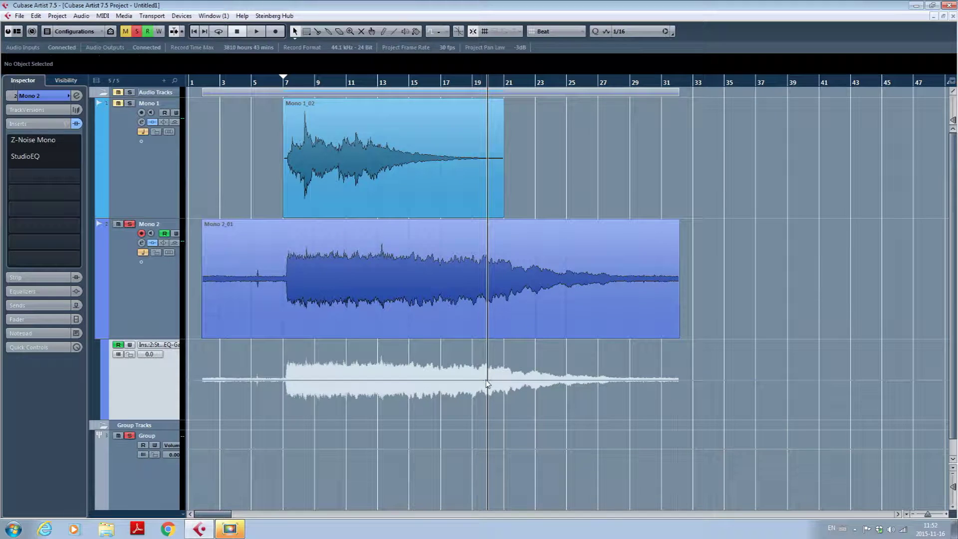
drag(487, 381, 510, 402)
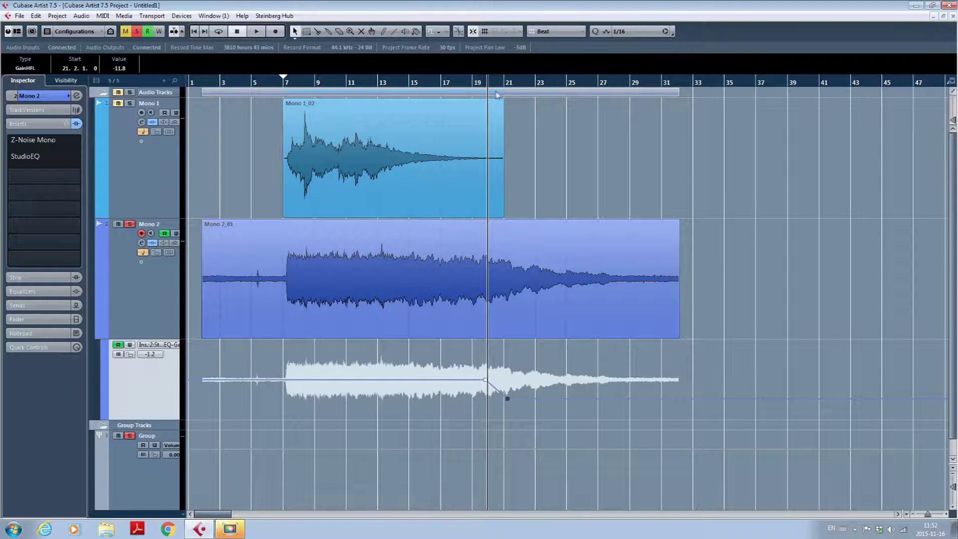
Play from about bar 18 to hear the Band 4 gain dip, then return to bar 19.
click(468, 84)
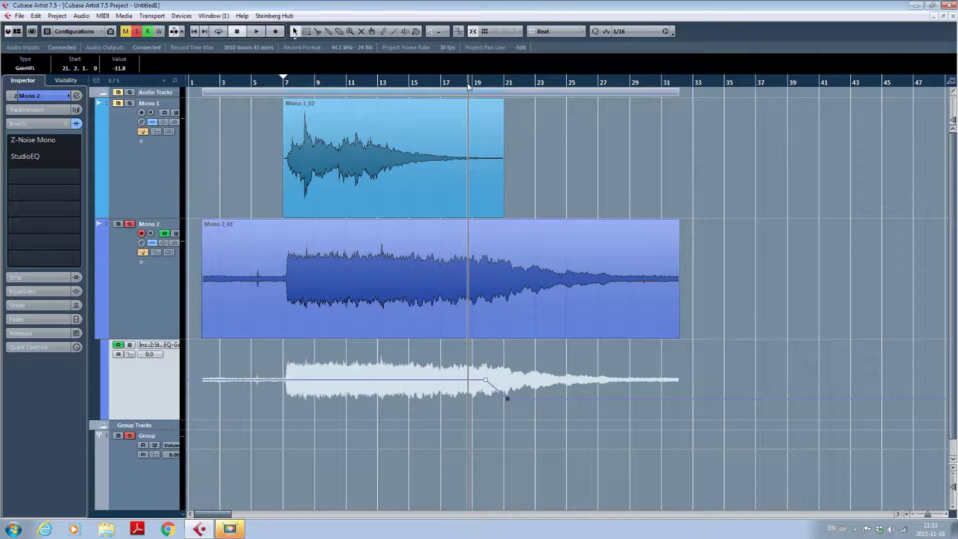
key(space)
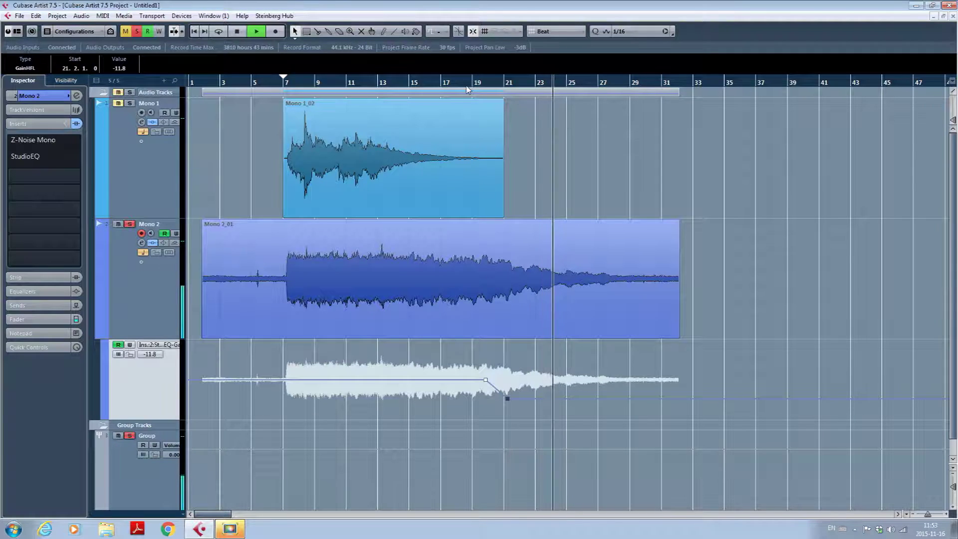
key(space)
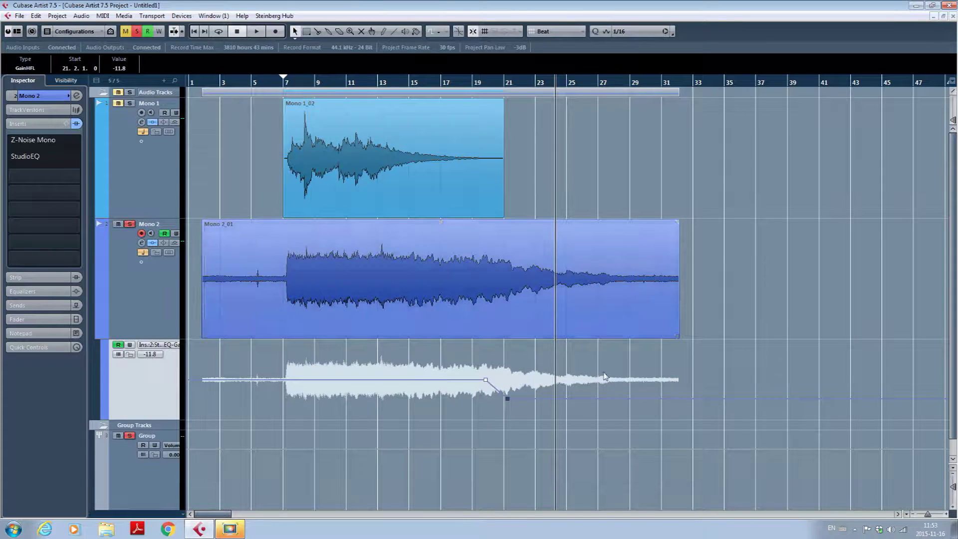
click(474, 86)
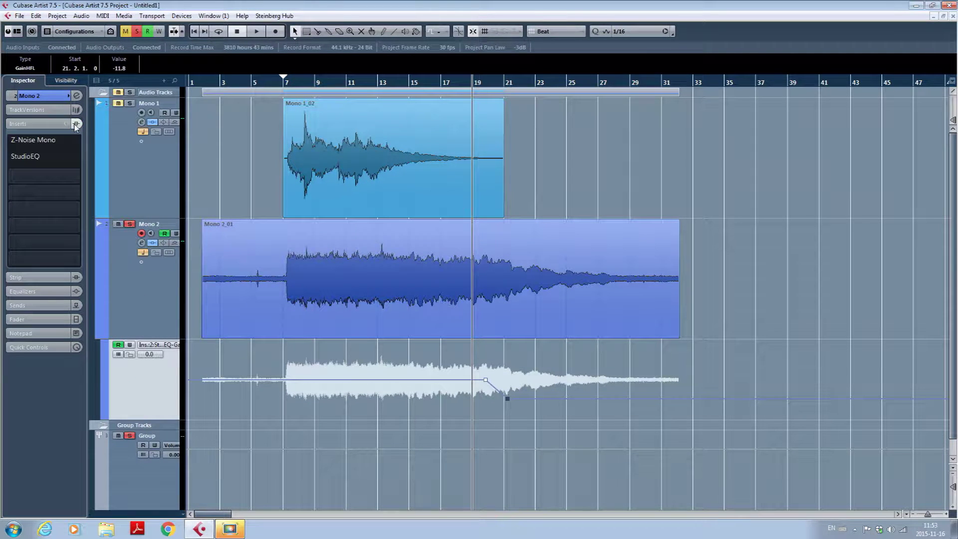
Undo an accidental fade-out on Mono 1_02, play the passage, and return to bar 19.
drag(501, 101, 432, 170)
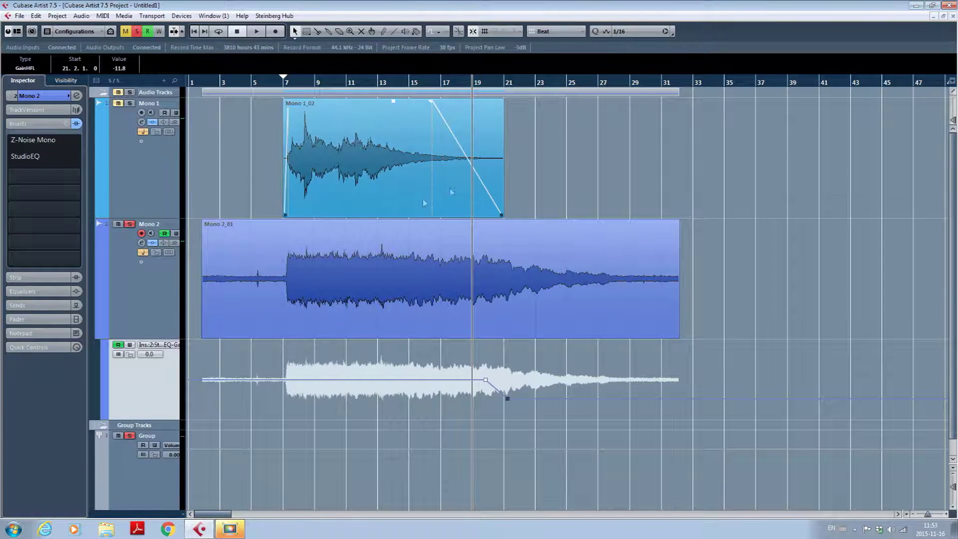
key(ctrl+z)
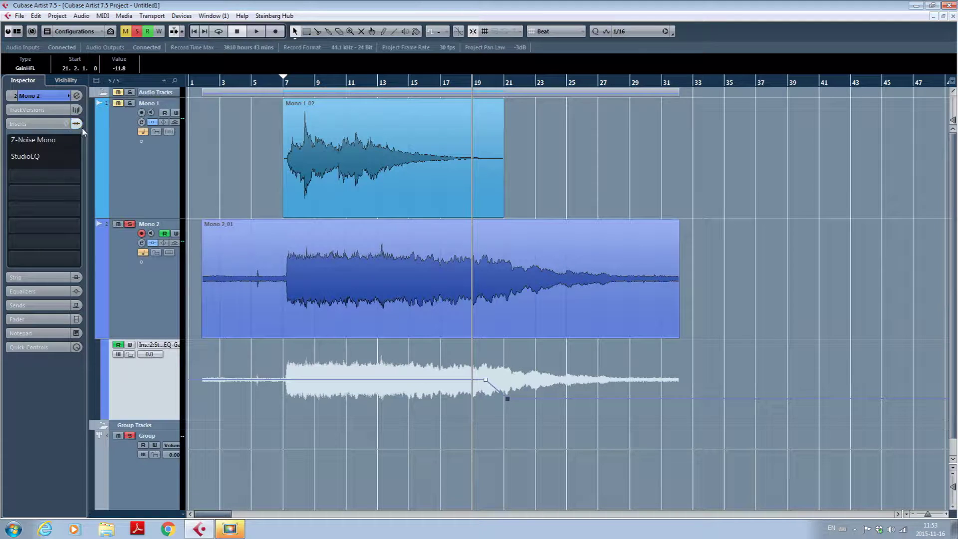
key(space)
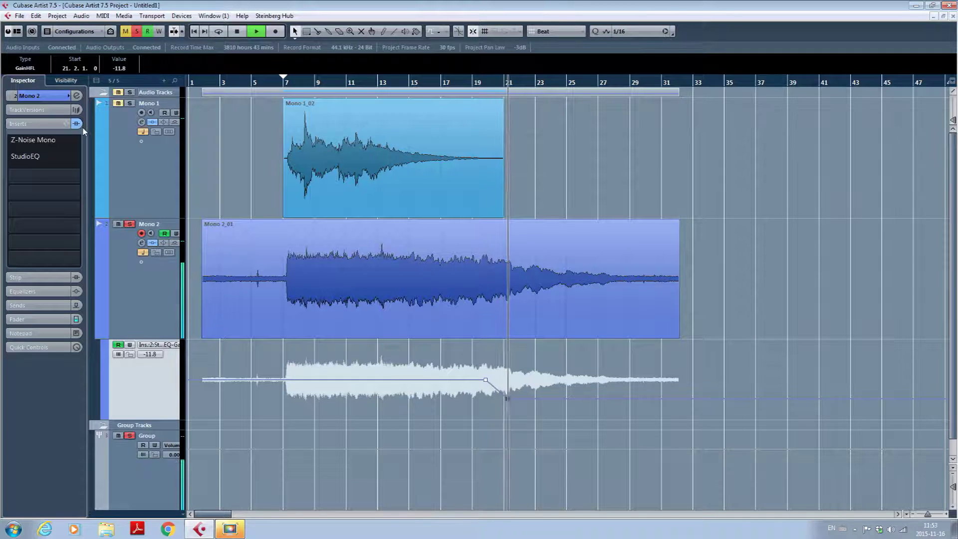
key(space)
click(480, 84)
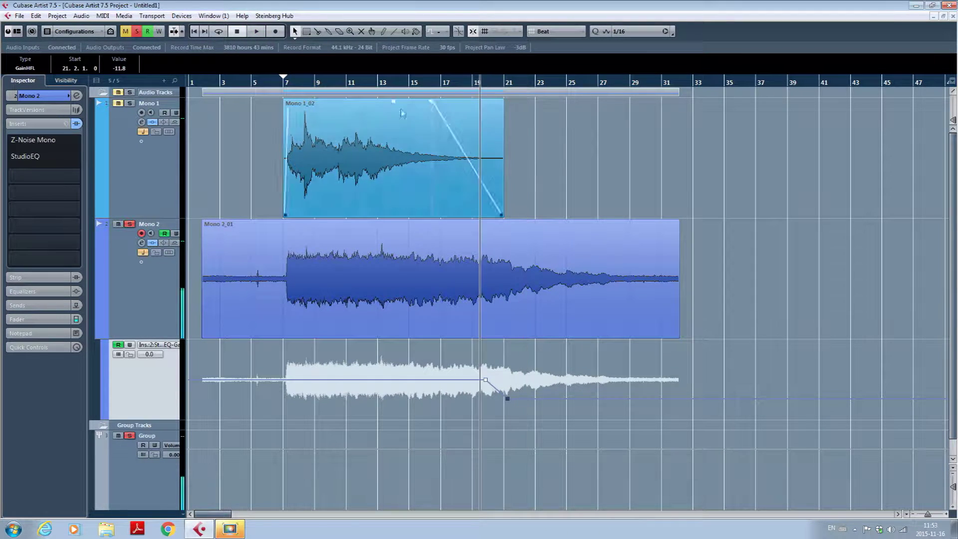
Bypass Mono 2's insert effects and play the passage without them.
click(77, 125)
key(space)
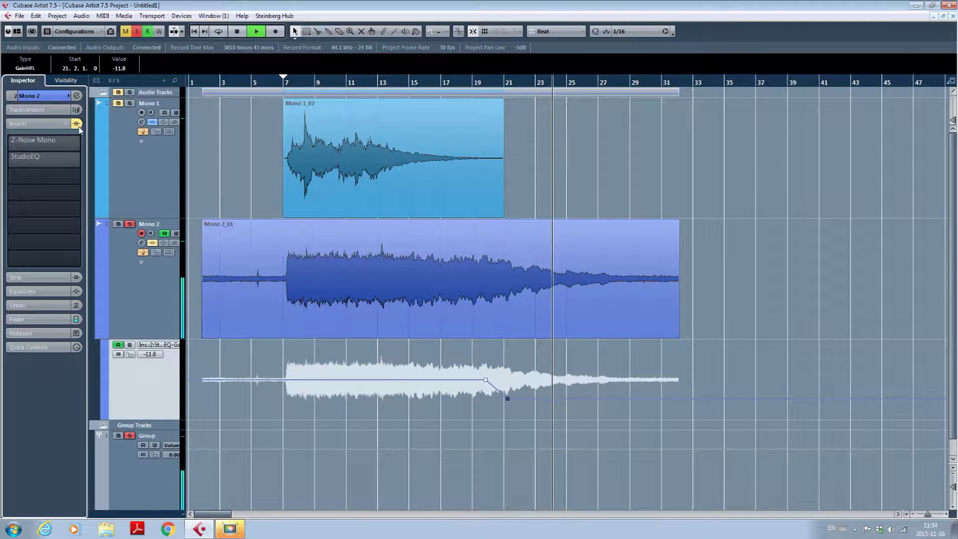
key(space)
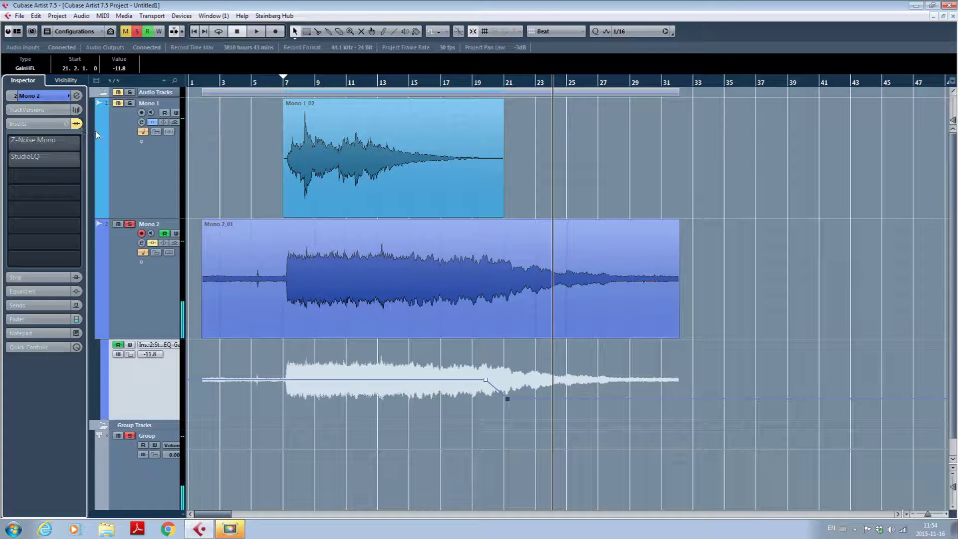
Trim Mono 2_01's end to bar 25 with a fade-out, undoing an accidental move.
double_click(427, 216)
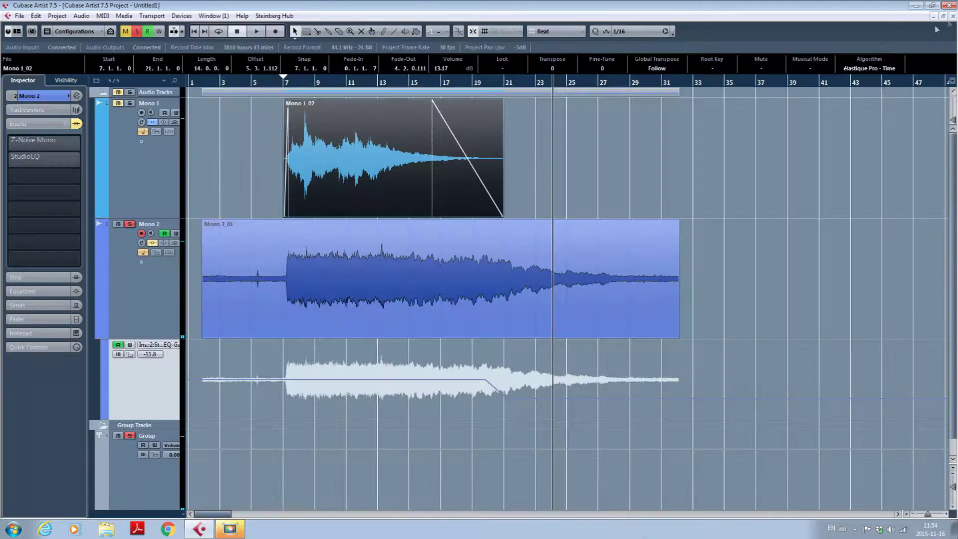
click(953, 16)
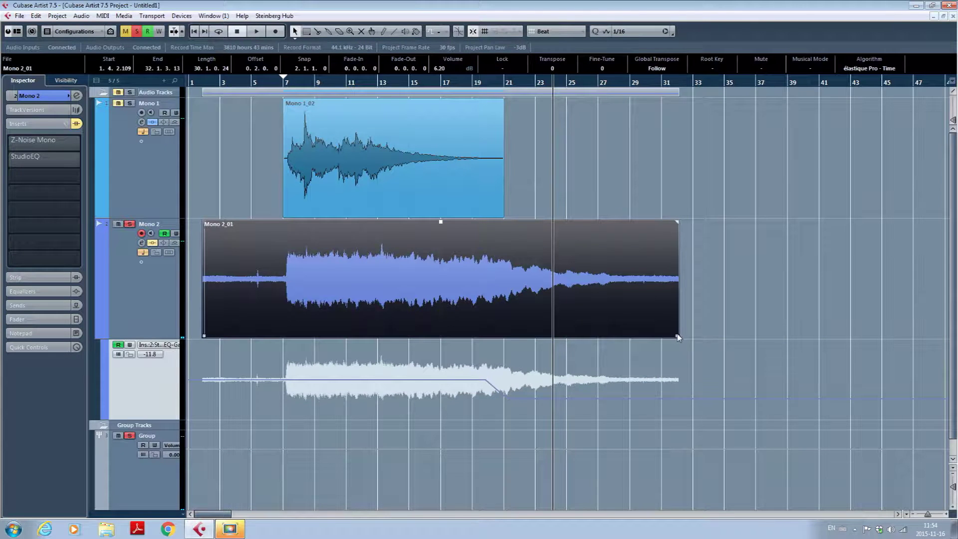
drag(677, 332, 577, 322)
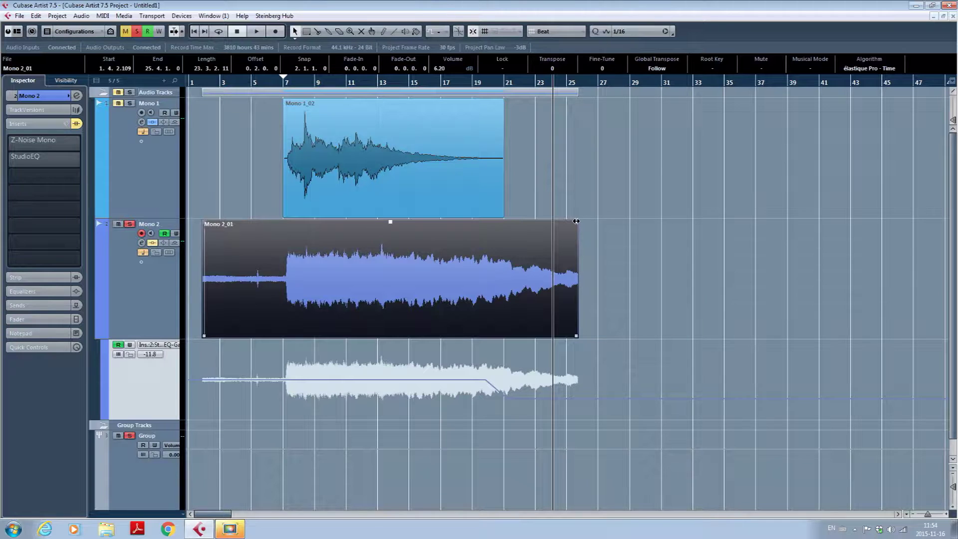
drag(576, 221, 505, 233)
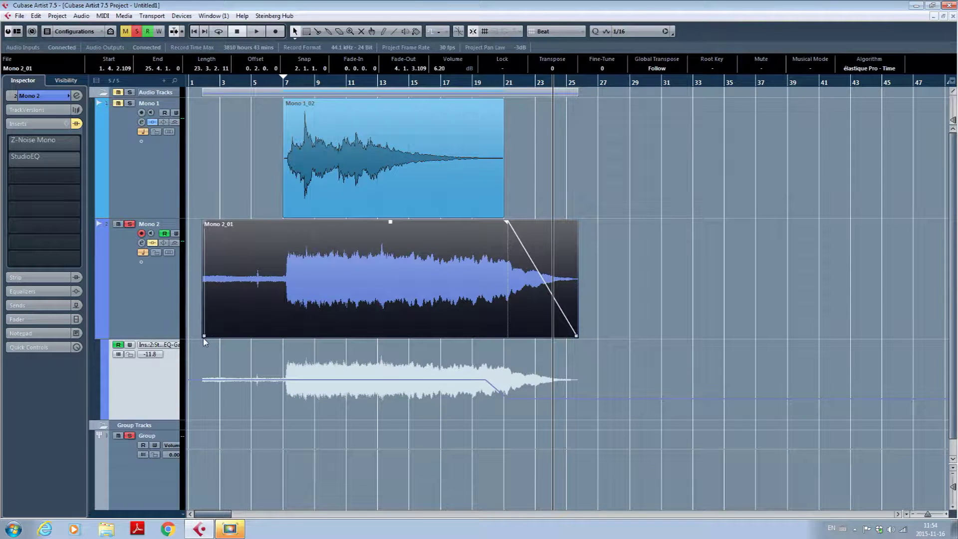
drag(203, 338, 206, 337)
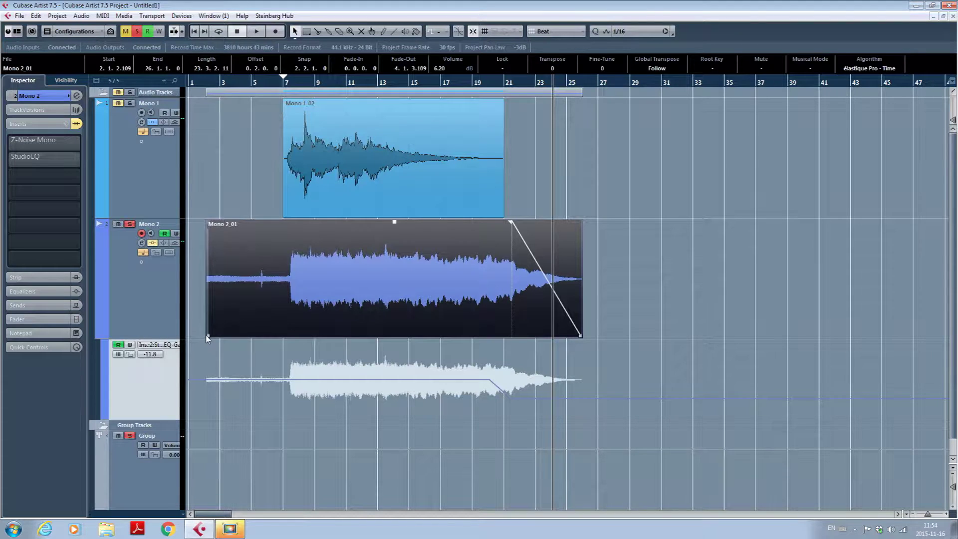
key(ctrl+z)
Trim Mono 2_01's start to bar 7, add a short fade-in, and play it back.
drag(205, 337, 284, 337)
drag(285, 221, 288, 222)
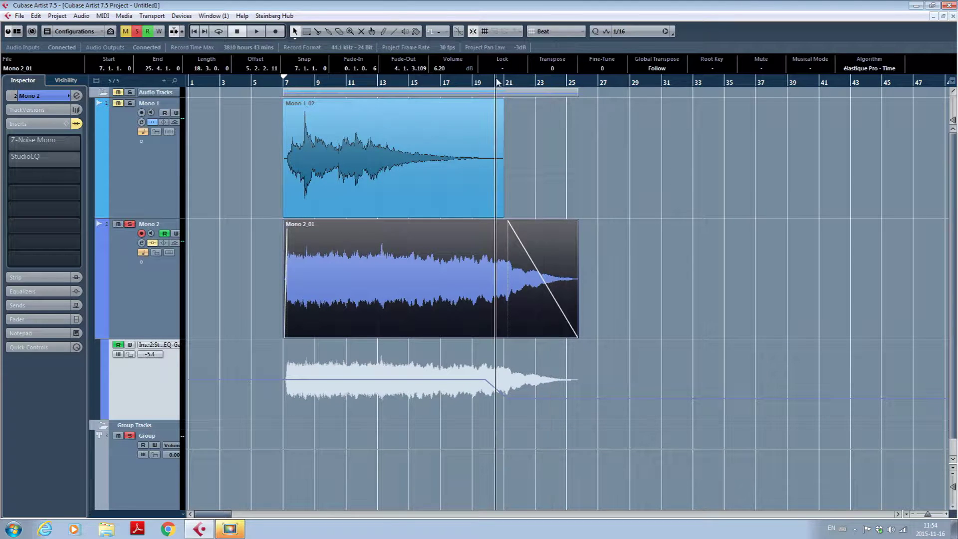
key(space)
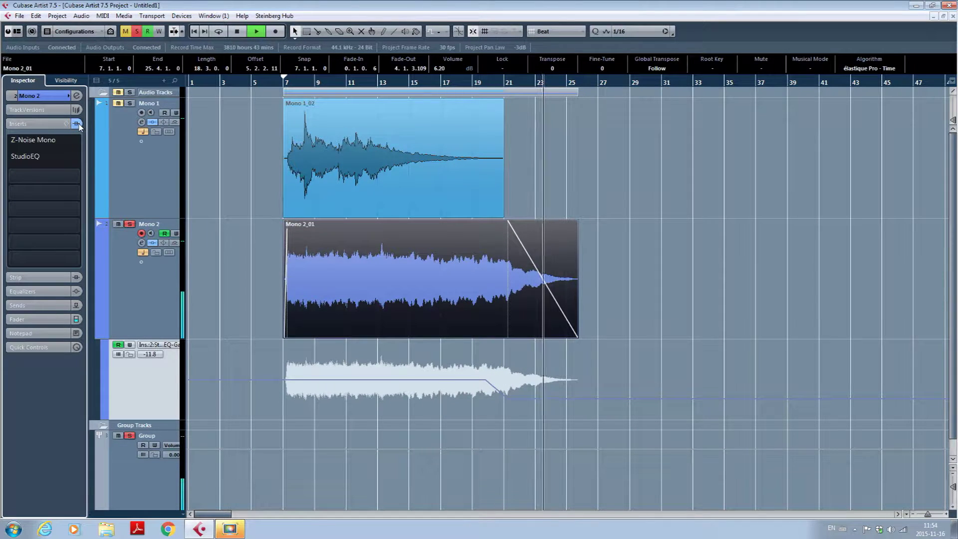
key(space)
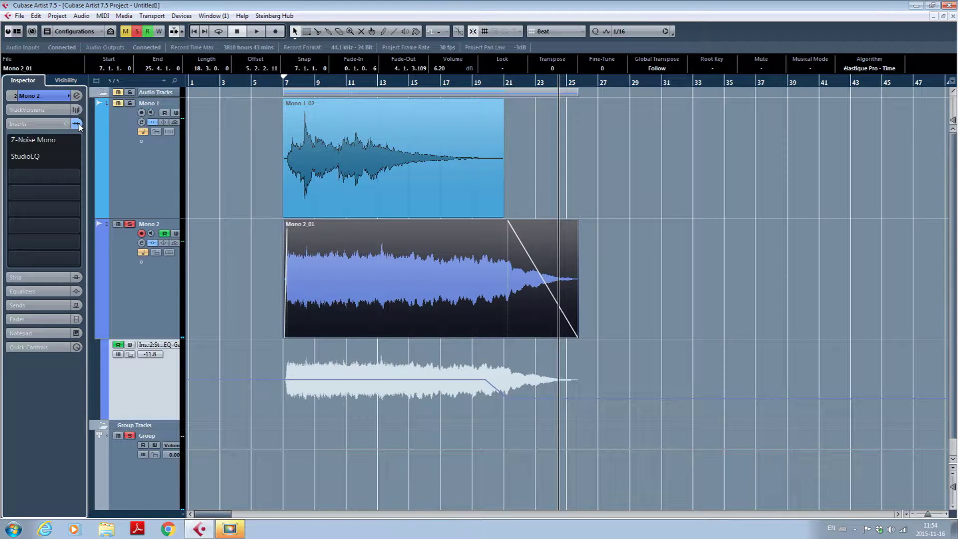
click(375, 84)
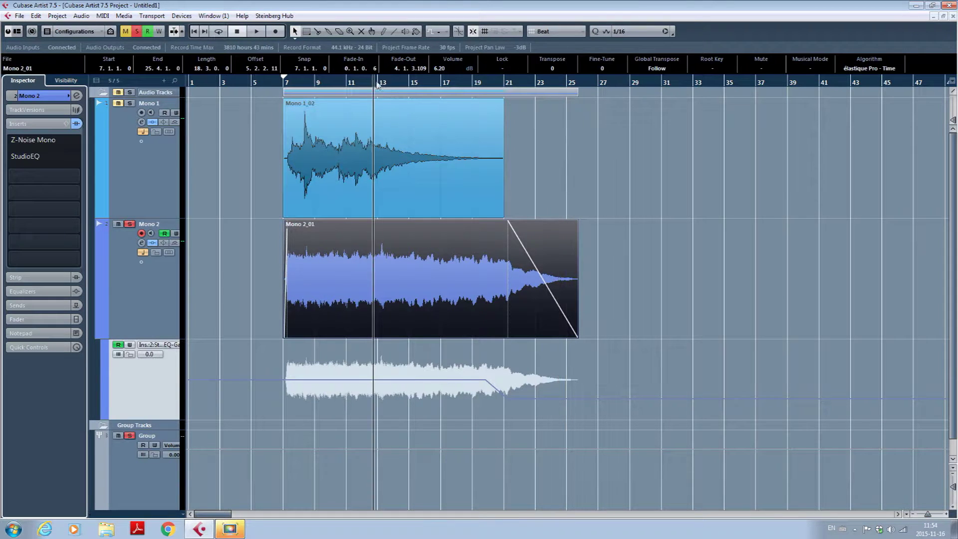
click(403, 85)
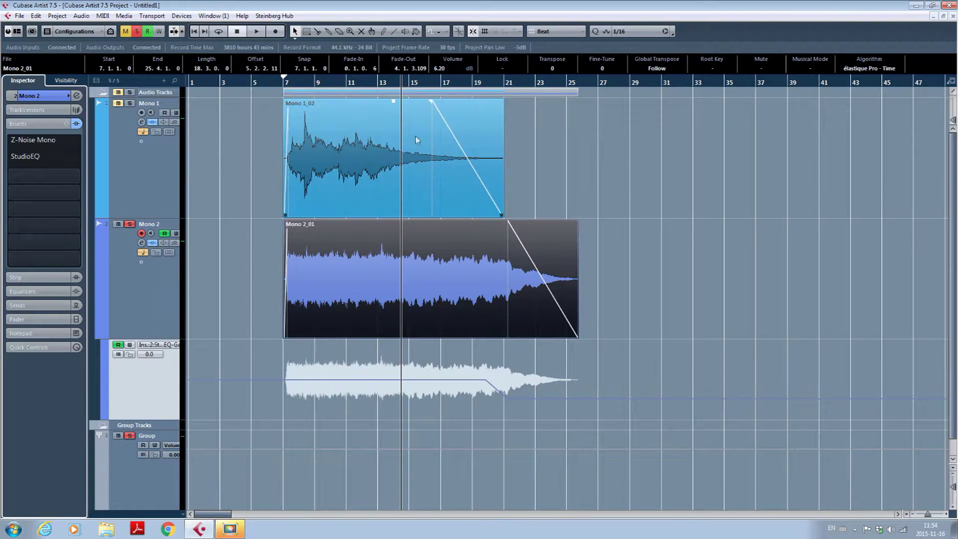